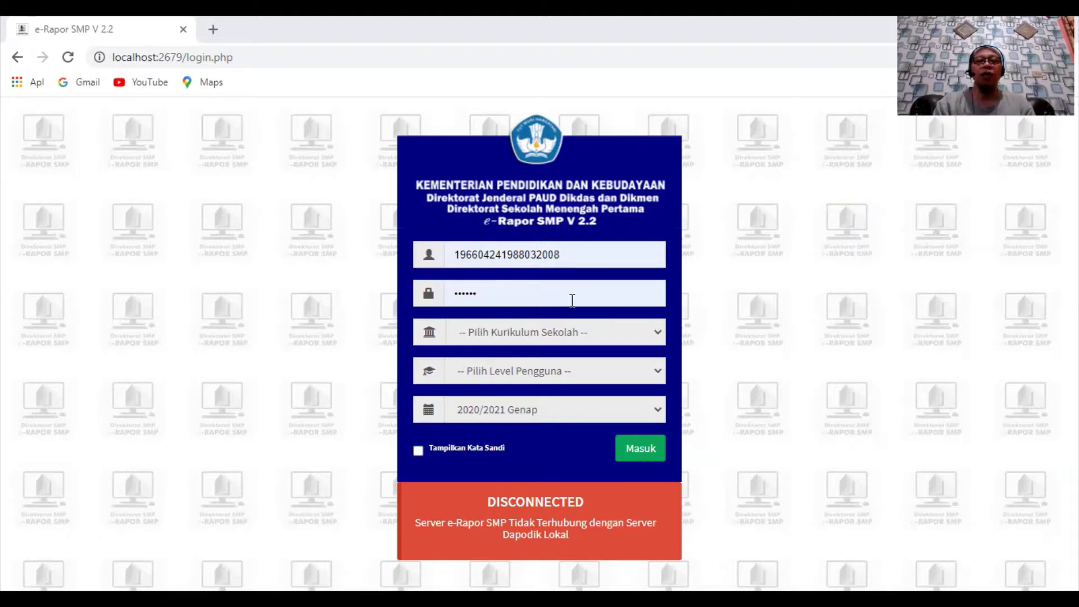
Step: Log in with the prefilled credentials, using the K-2013 Paket curriculum and the Guru user level
left_click(656, 336)
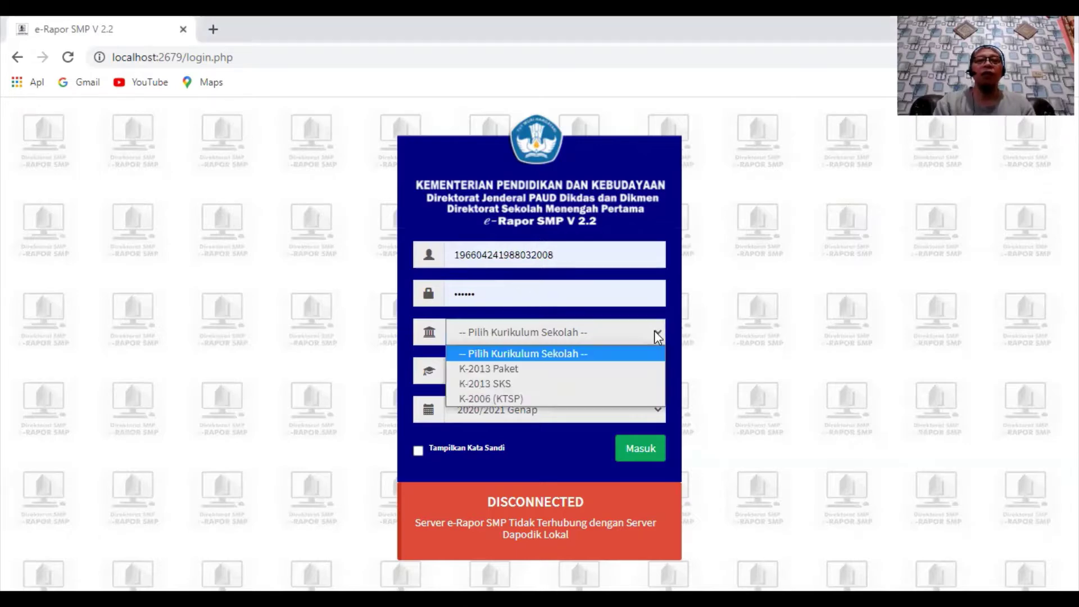
left_click(623, 369)
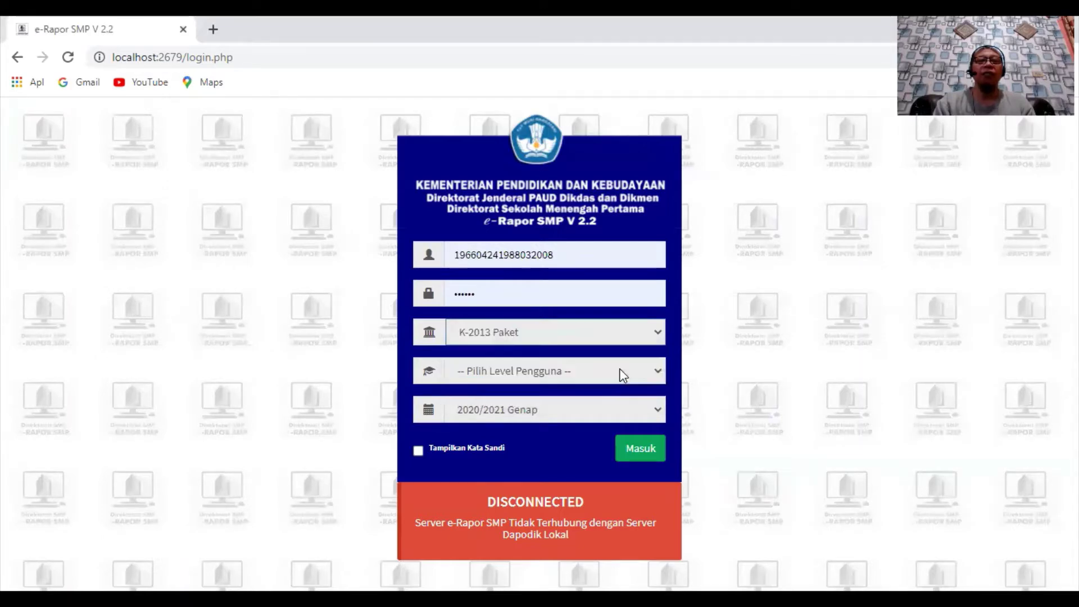
left_click(634, 372)
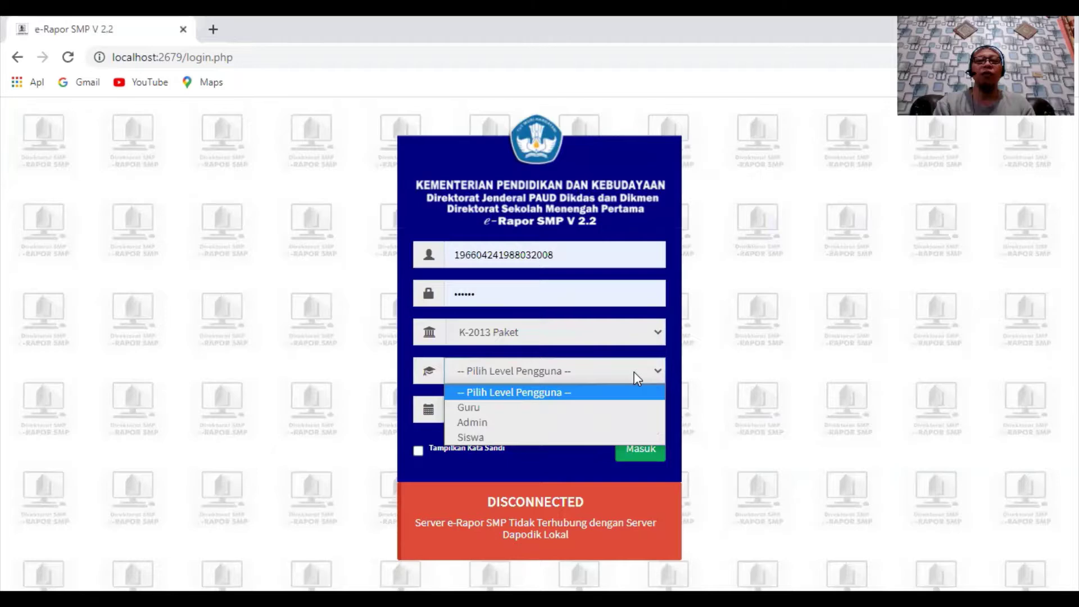
left_click(589, 409)
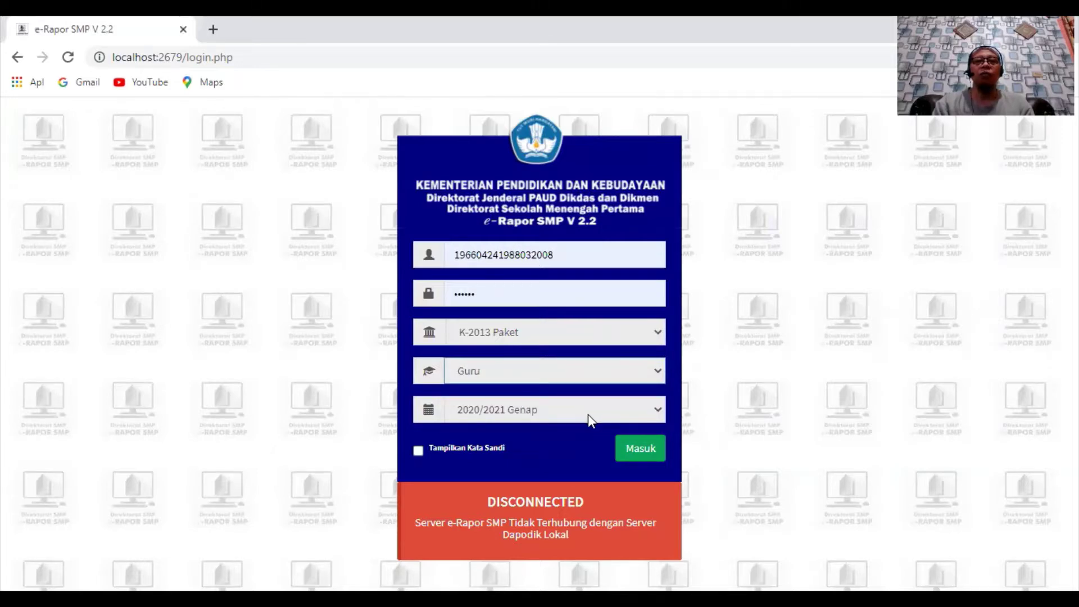
left_click(638, 453)
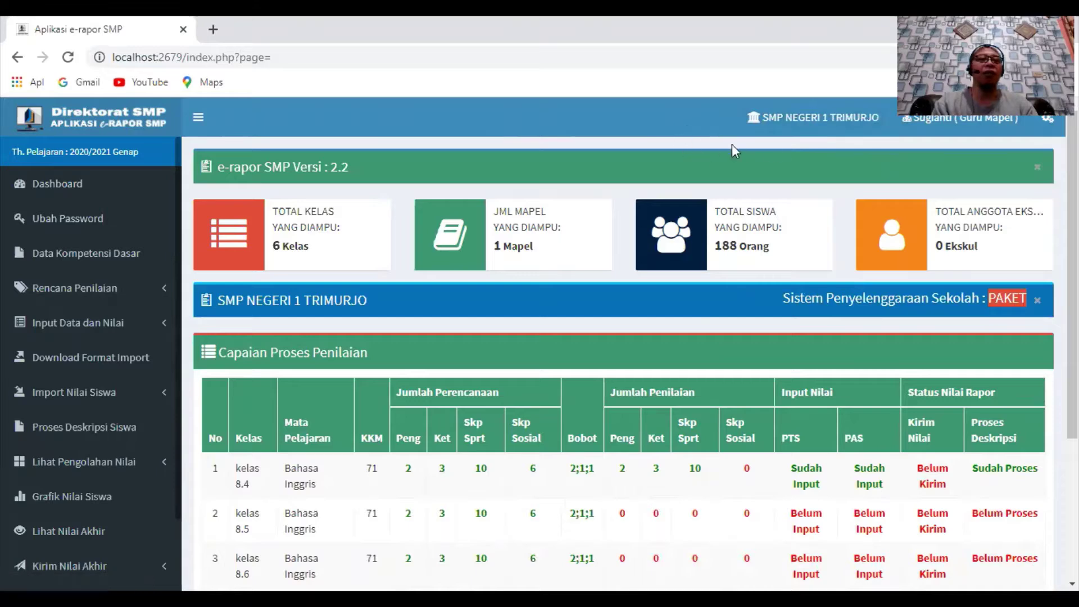
Step: Switch the account's access level from Guru Mapel to Wali Kelas and confirm the change
left_click(937, 127)
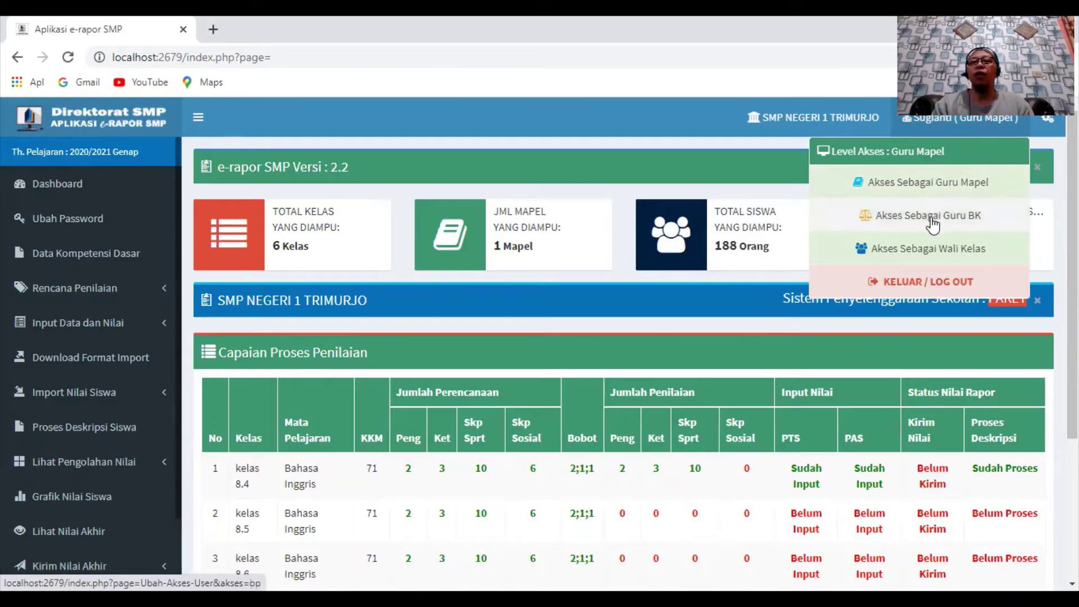
left_click(923, 256)
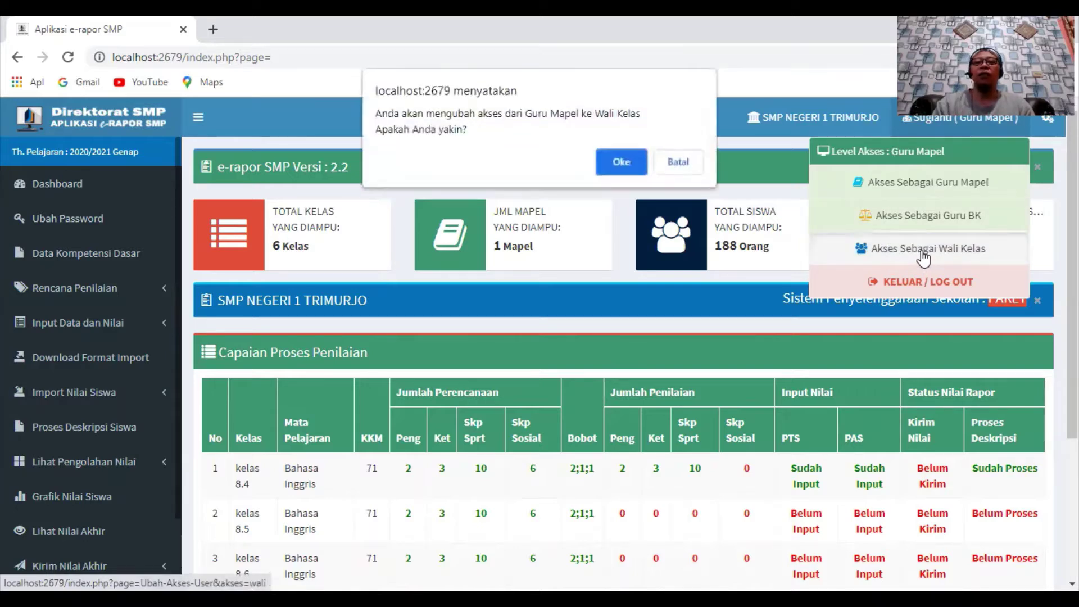
left_click(626, 172)
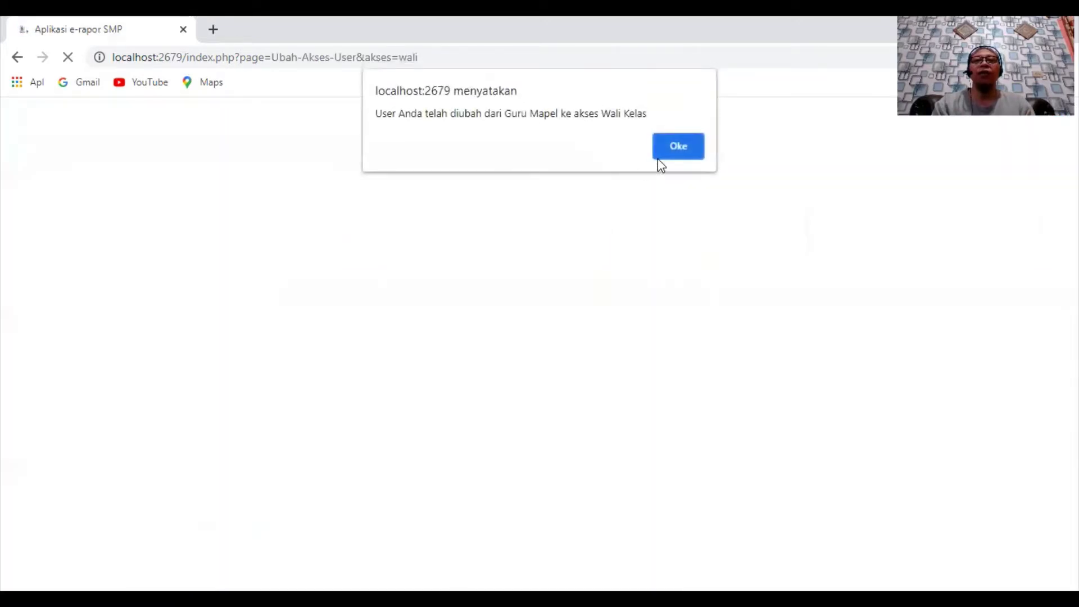
left_click(674, 149)
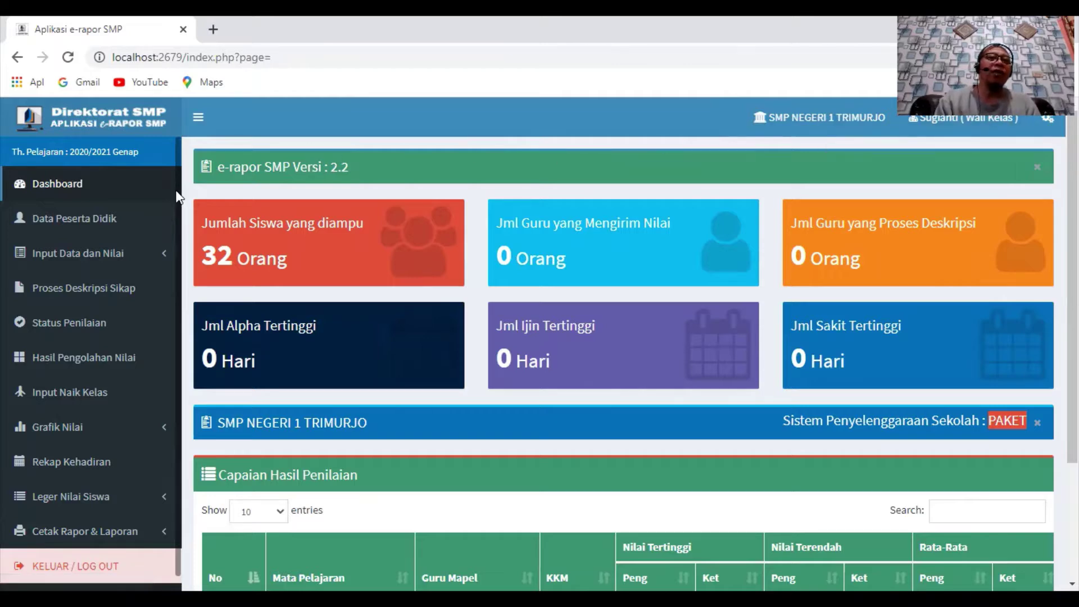
Step: Open the student attendance entry page (Input Kehadiran Siswa) for kelas 8.7
left_click(137, 257)
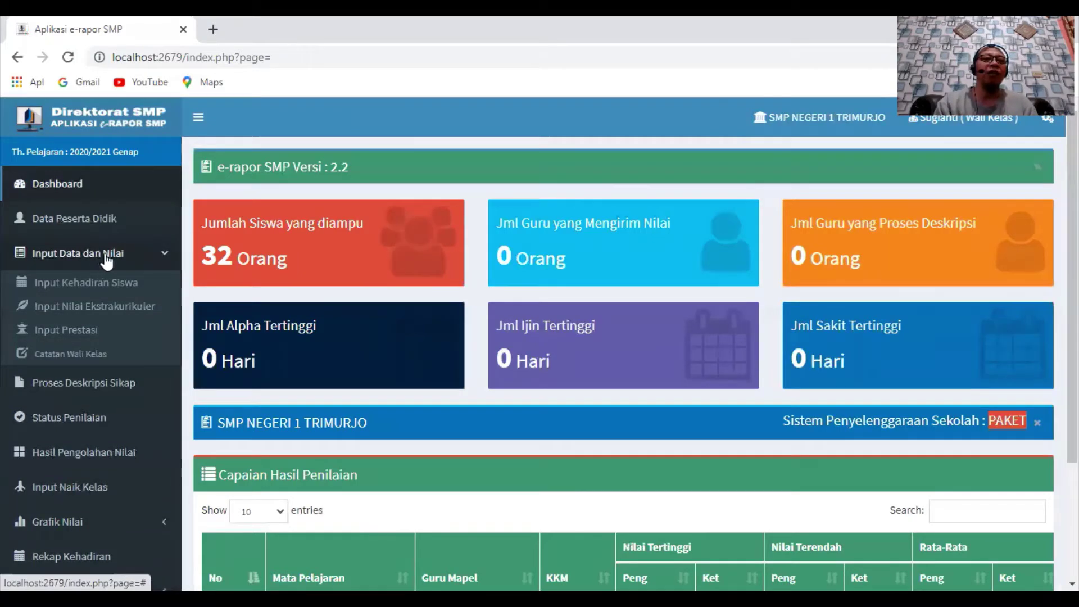
left_click(124, 261)
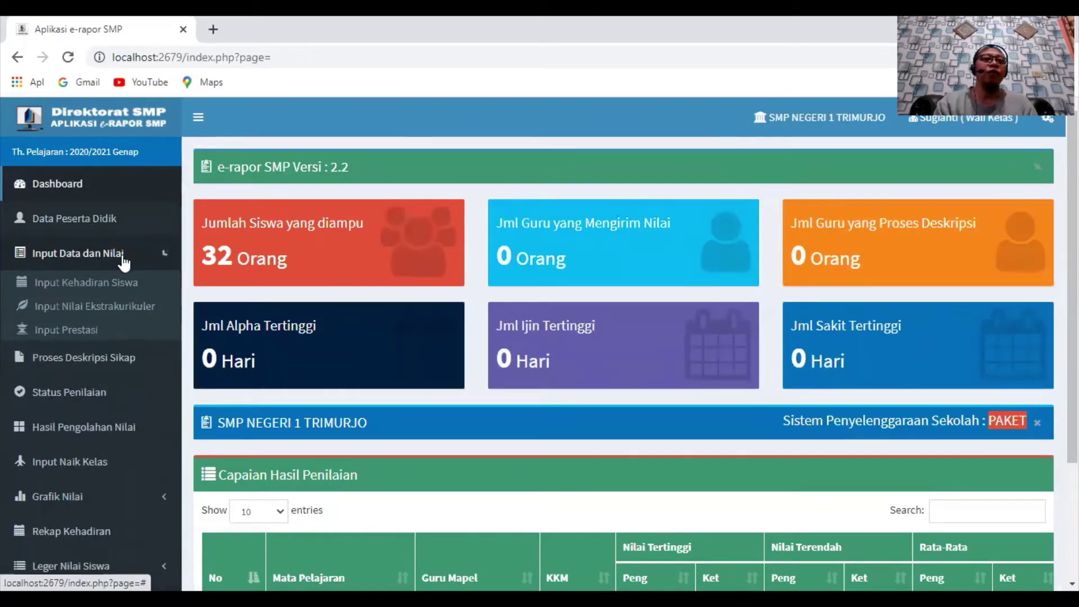
left_click(124, 262)
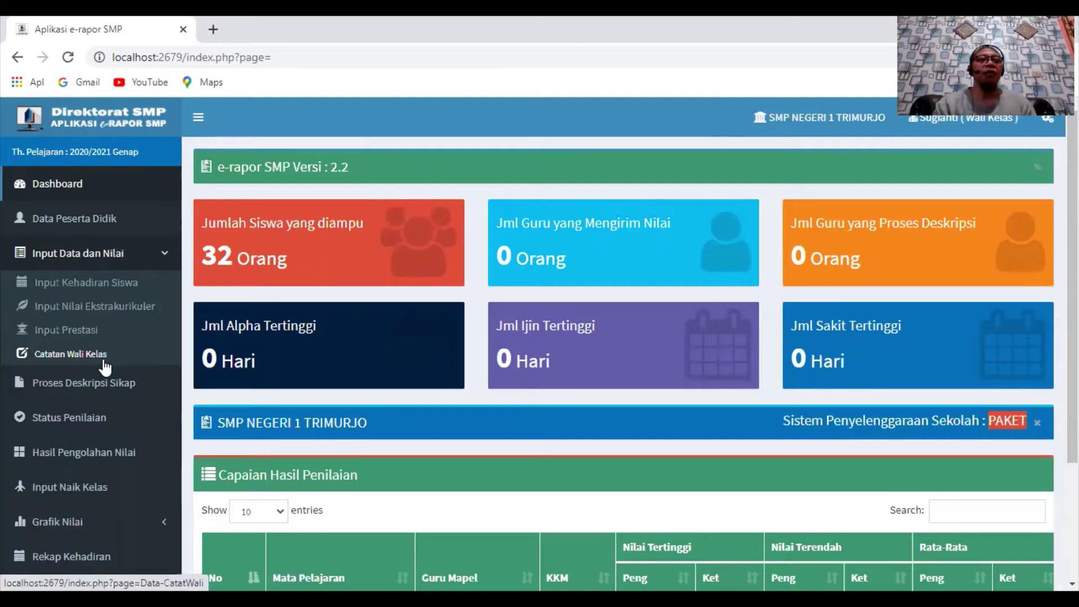
left_click(101, 288)
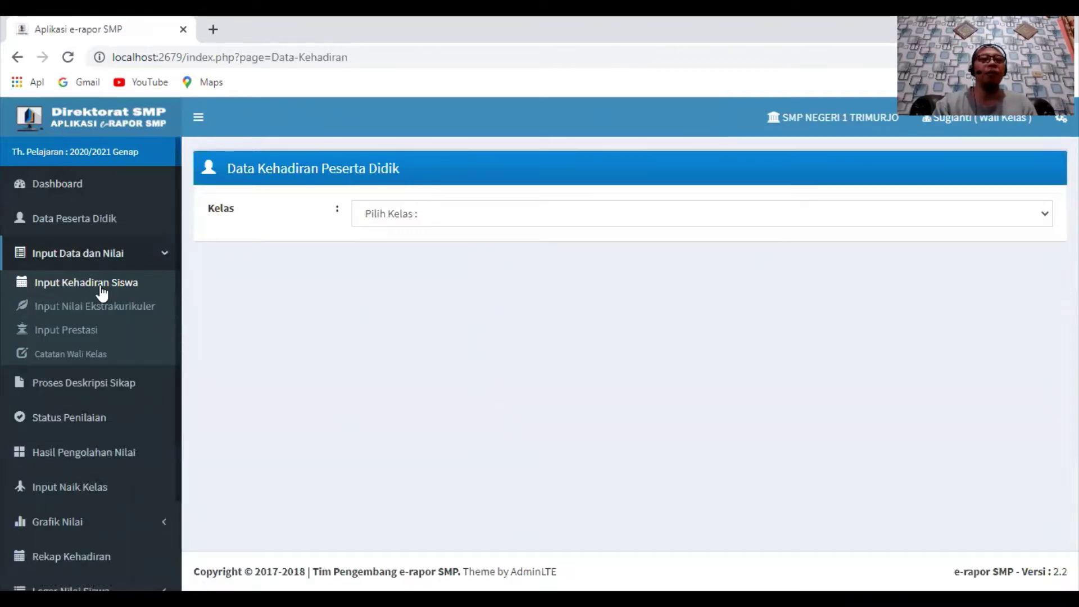
left_click(471, 219)
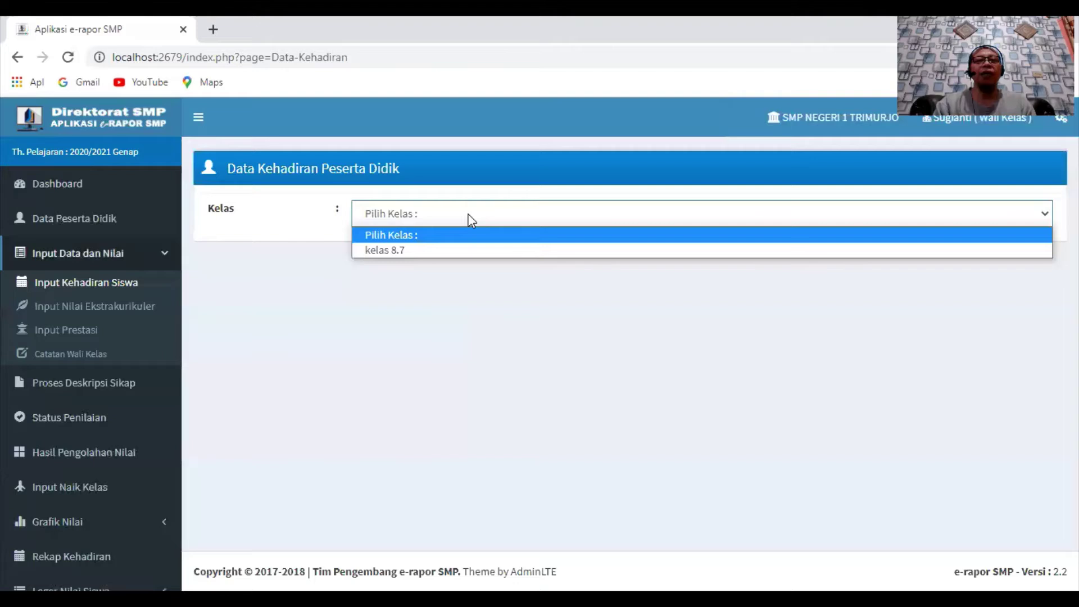
left_click(444, 250)
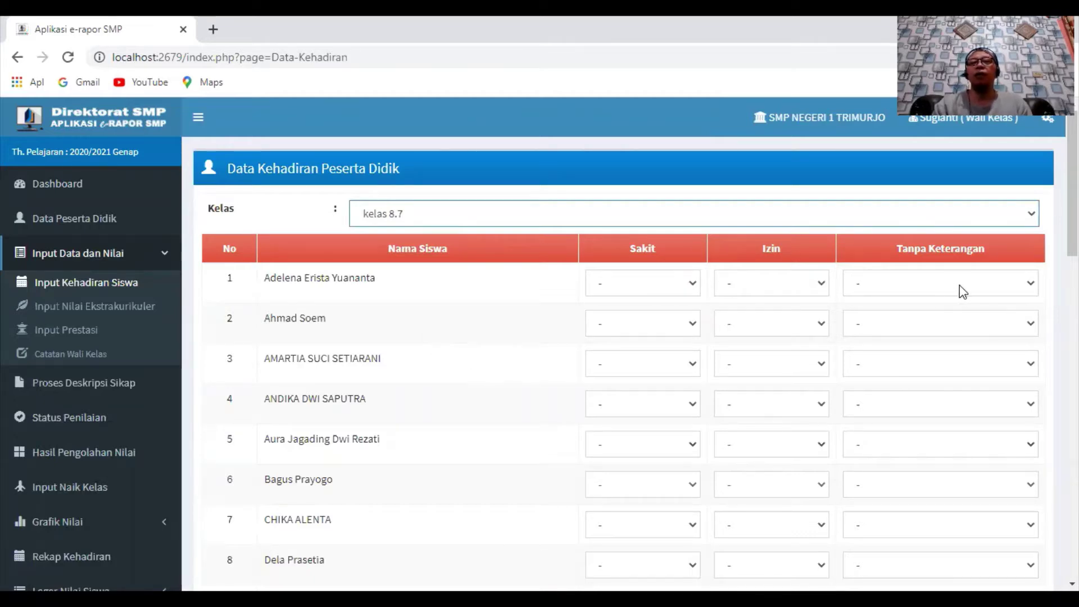
Step: Set Sakit to 1 for the first student and Tanpa Keterangan to 2 for the third student
left_click(693, 284)
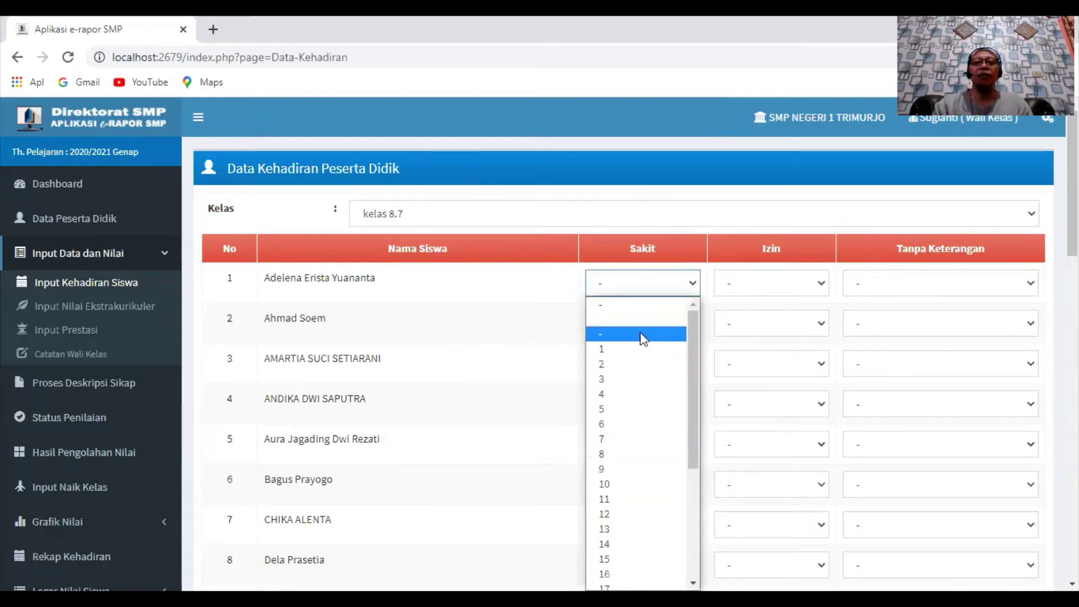
left_click(631, 347)
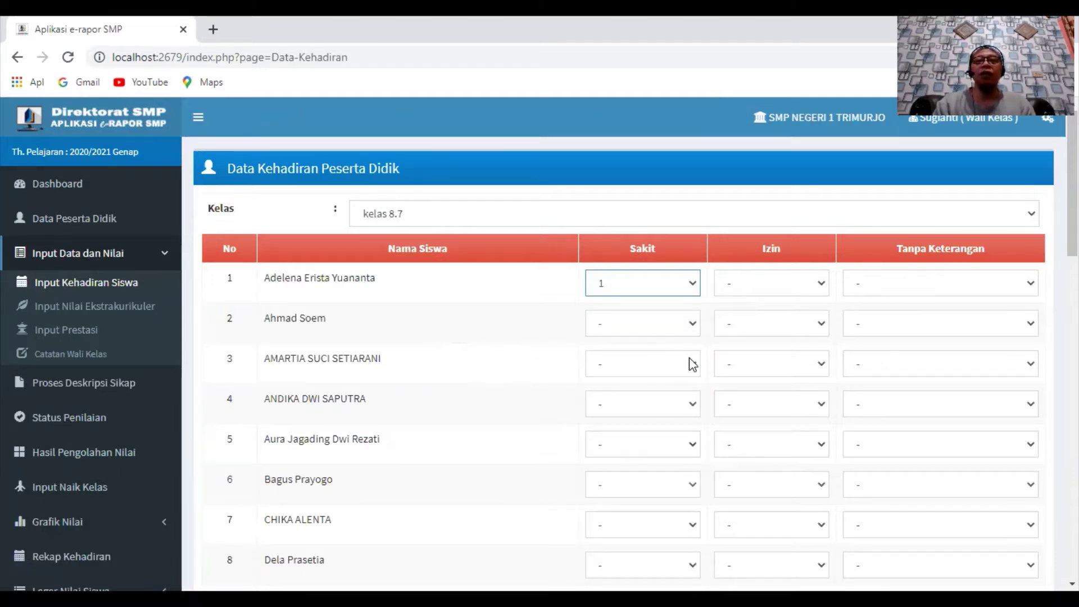
left_click(1031, 372)
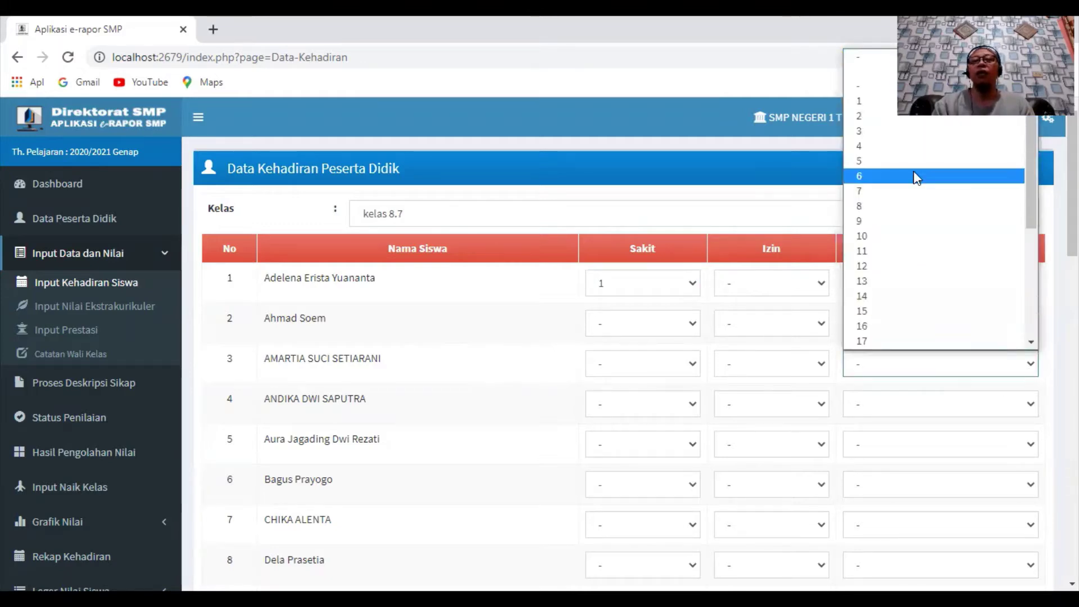
left_click(909, 124)
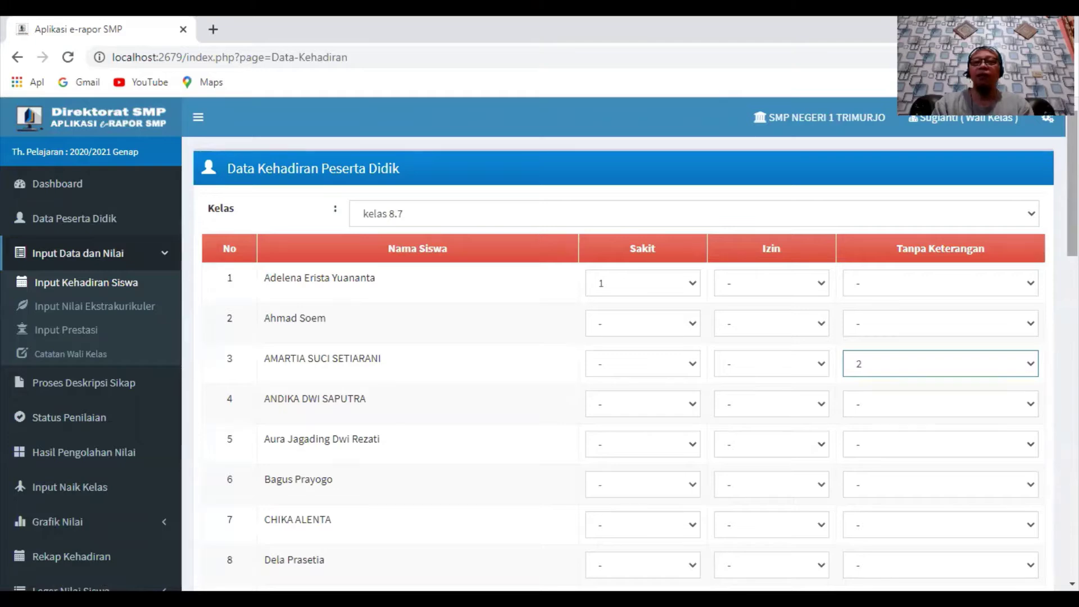
Step: Save the attendance data for kelas 8.7 and acknowledge the confirmation
scroll(618, 365, "down", 10)
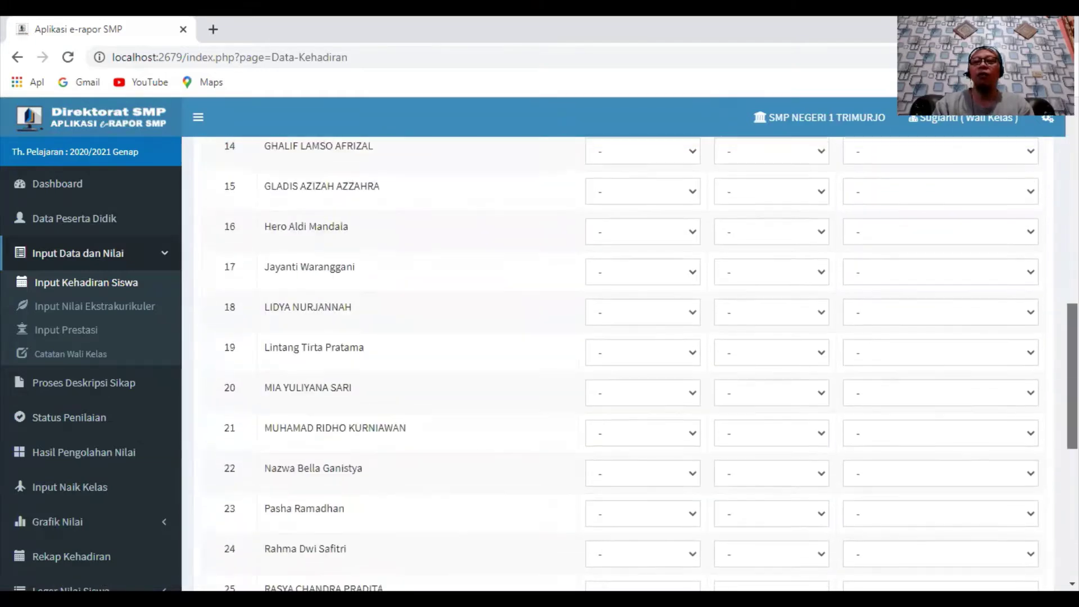
scroll(618, 366, "down", 7)
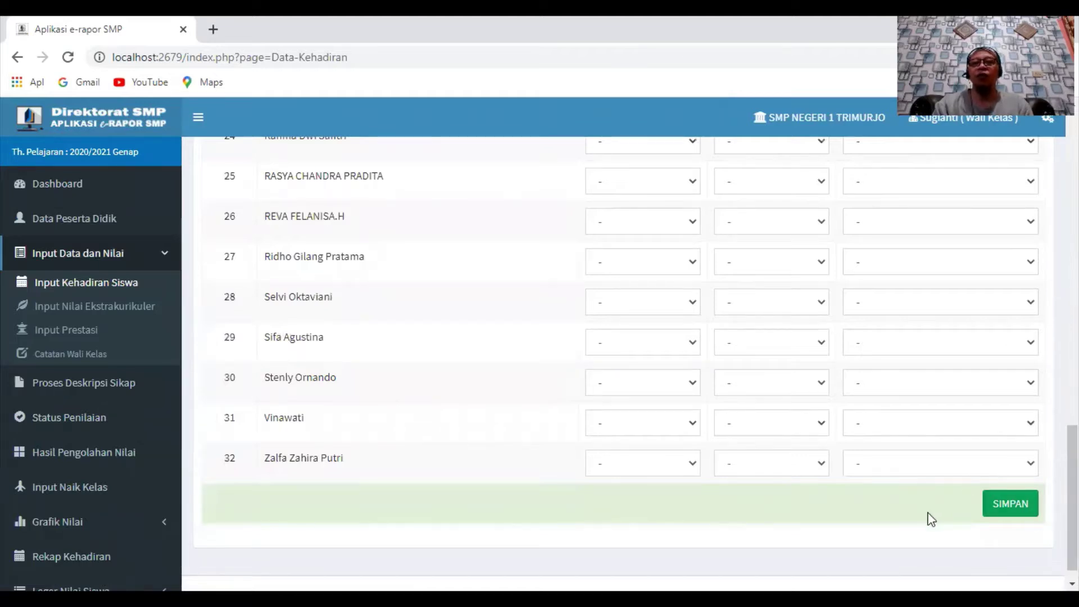
left_click(1002, 509)
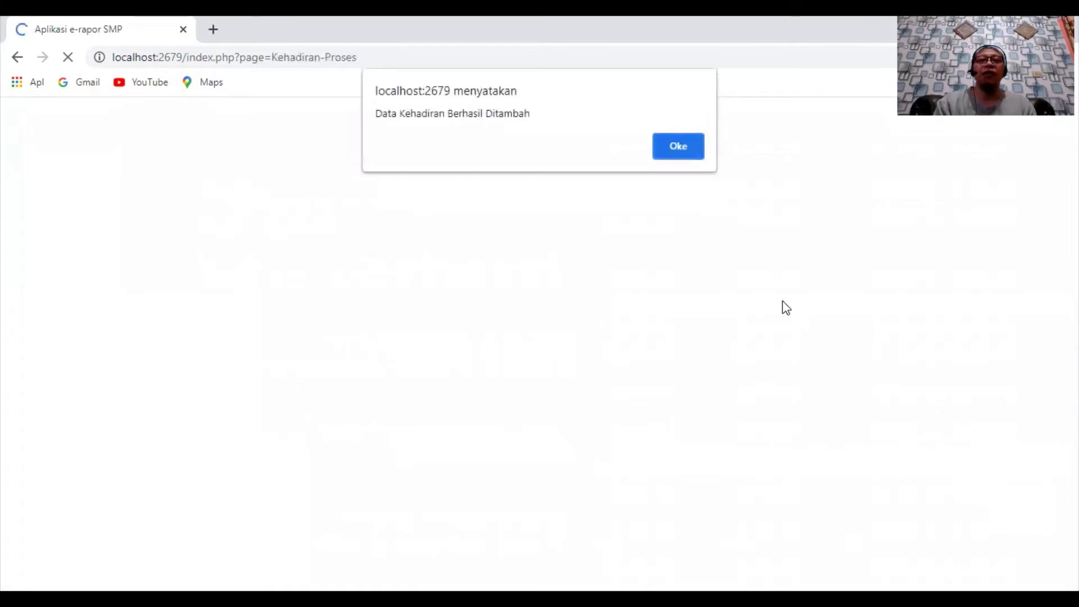
left_click(683, 148)
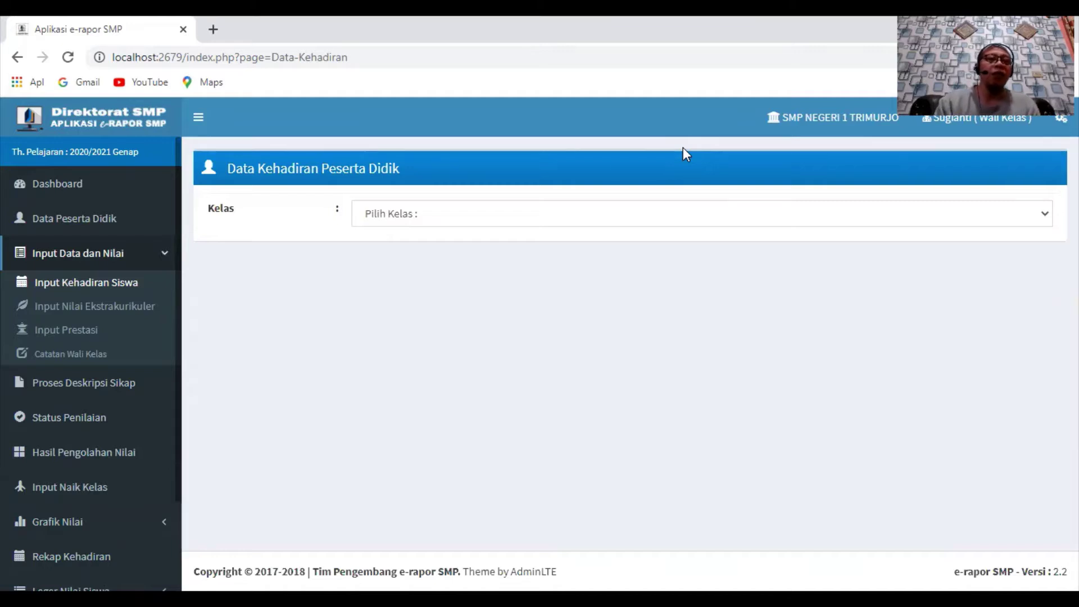
left_click(118, 304)
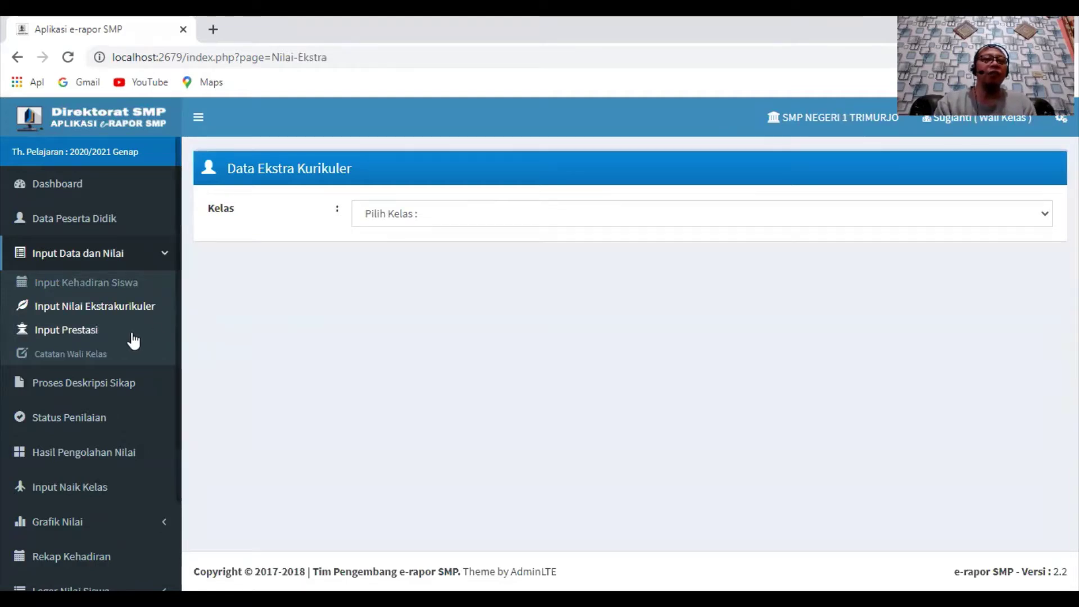
left_click(87, 332)
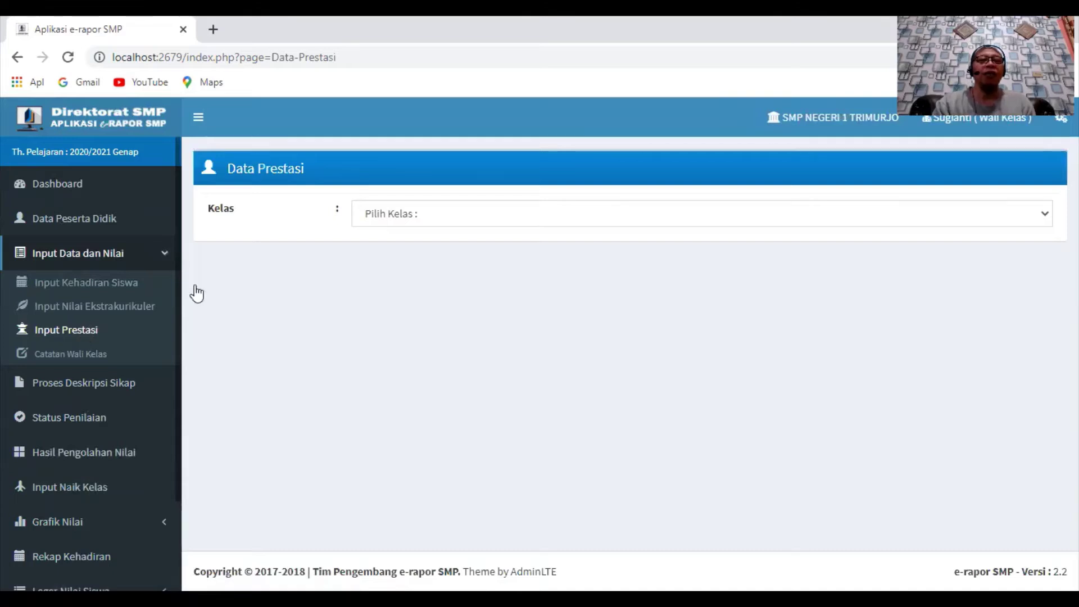
left_click(447, 216)
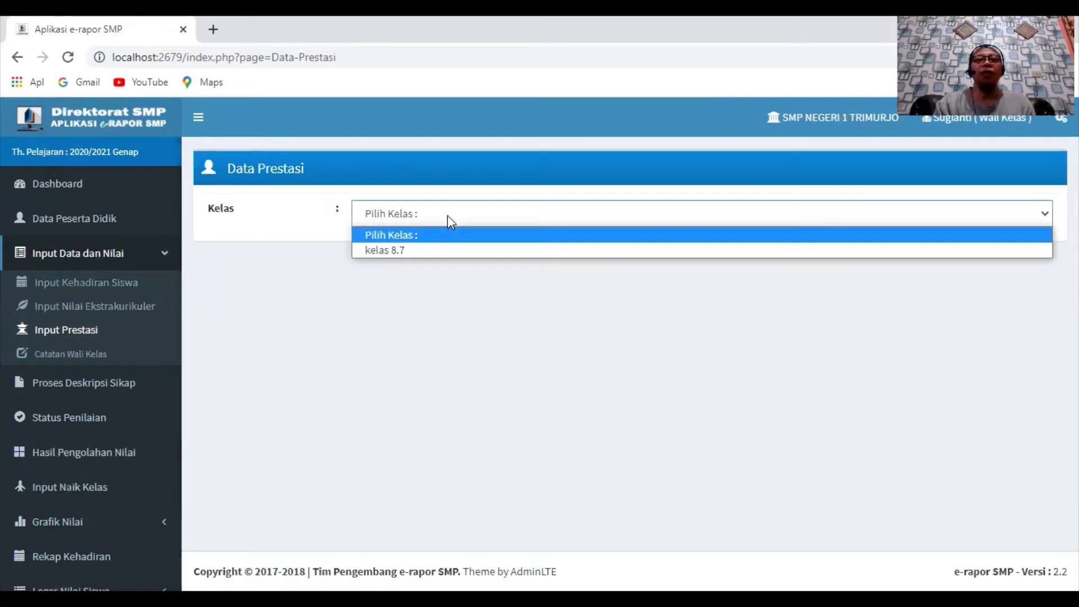
left_click(440, 249)
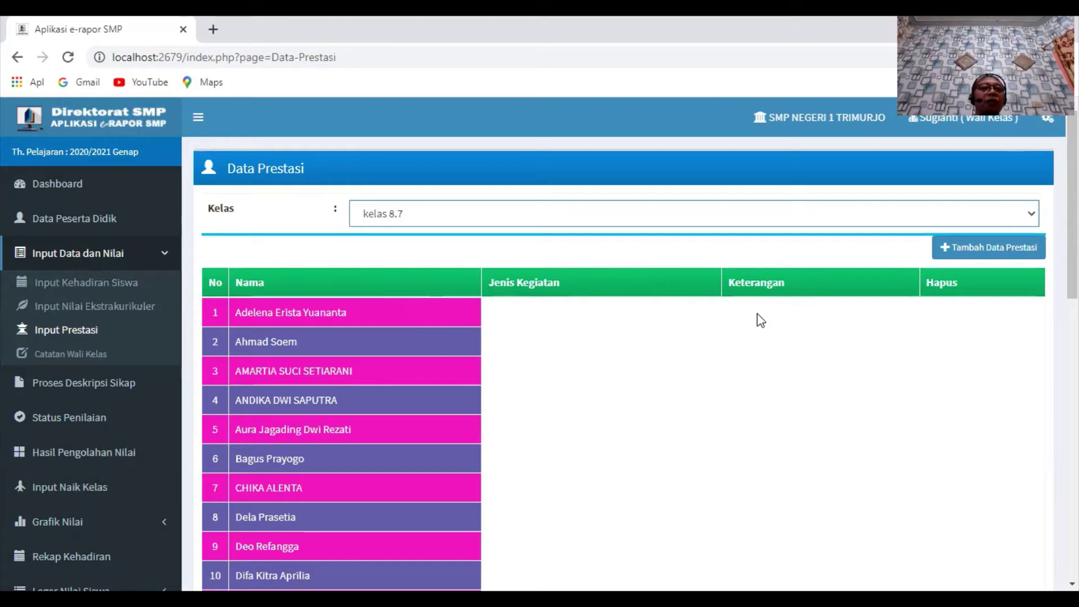
left_click(998, 249)
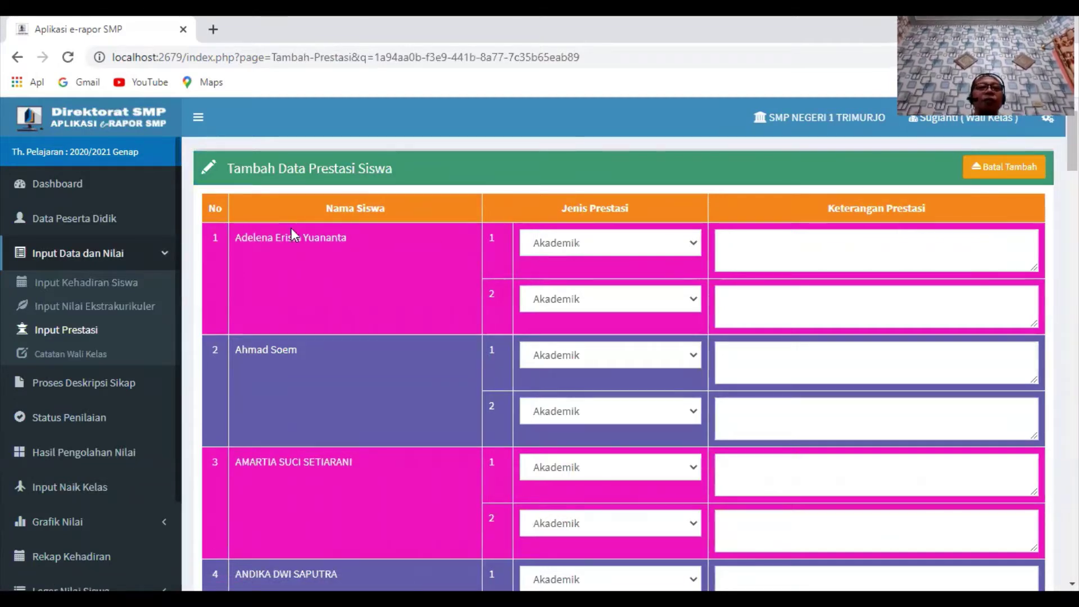
Step: Open the form for adding student achievement data (Tambah Data Prestasi) for kelas 8.7 from Input Prestasi
left_click(78, 332)
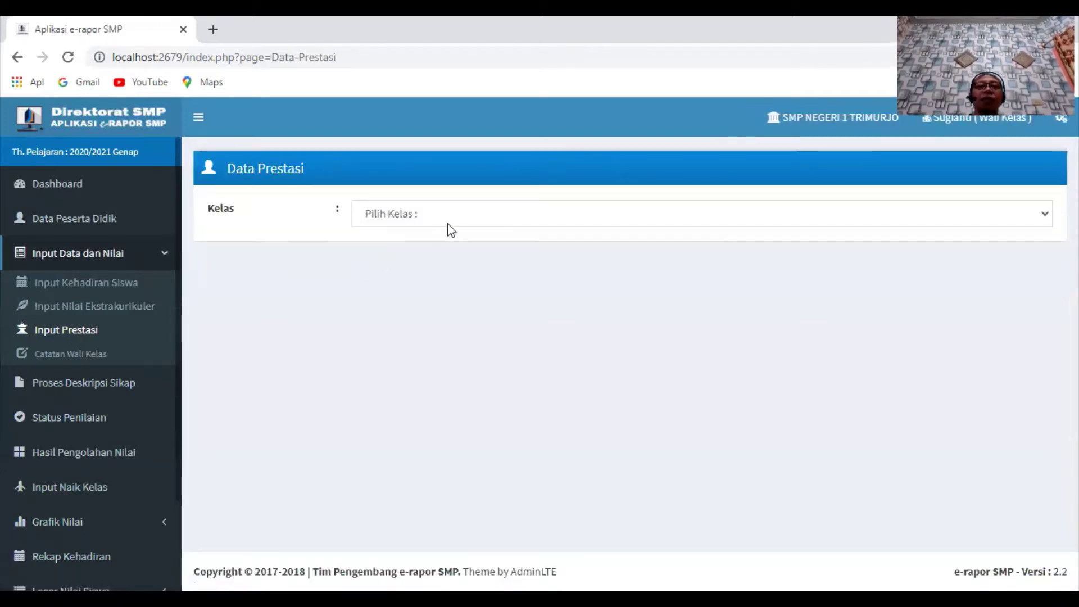
left_click(448, 226)
left_click(445, 249)
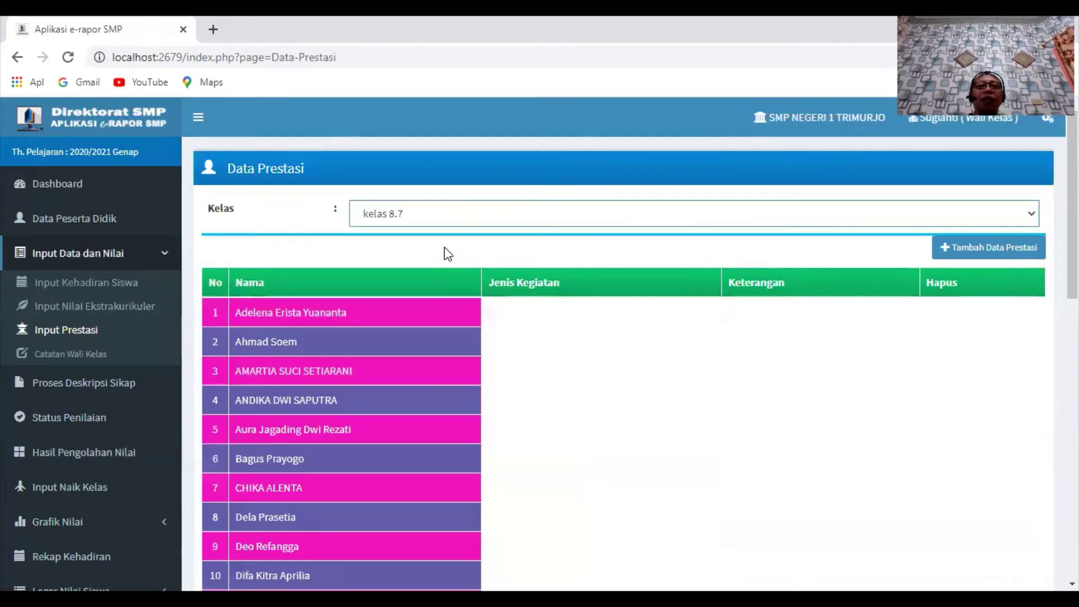
left_click(958, 248)
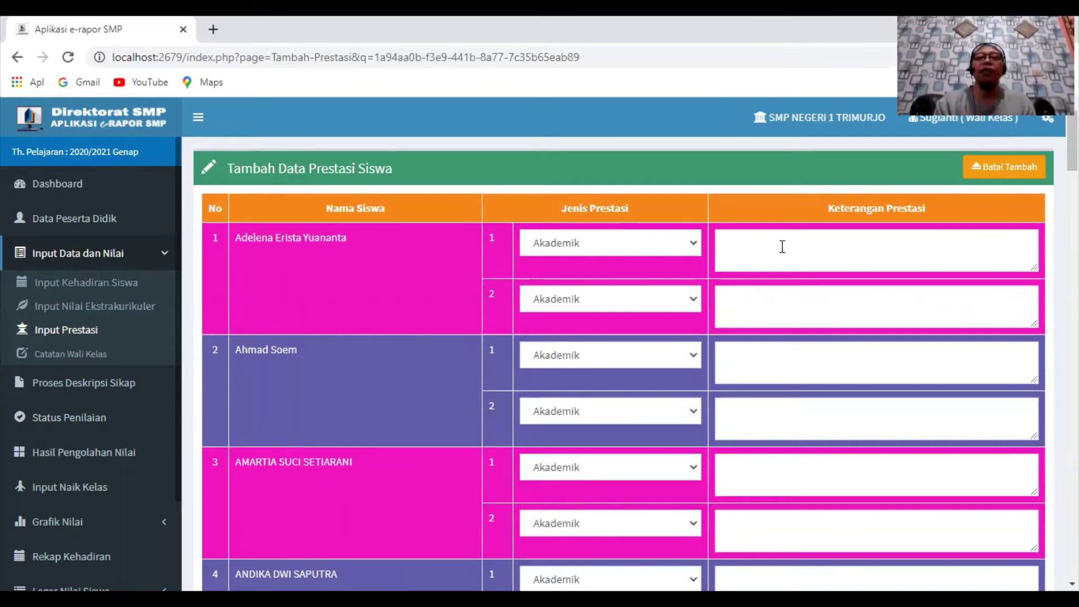
Step: Enter "Juara KSN Tk Kabupaten" as the description of the first student's first Akademik achievement
left_click(759, 249)
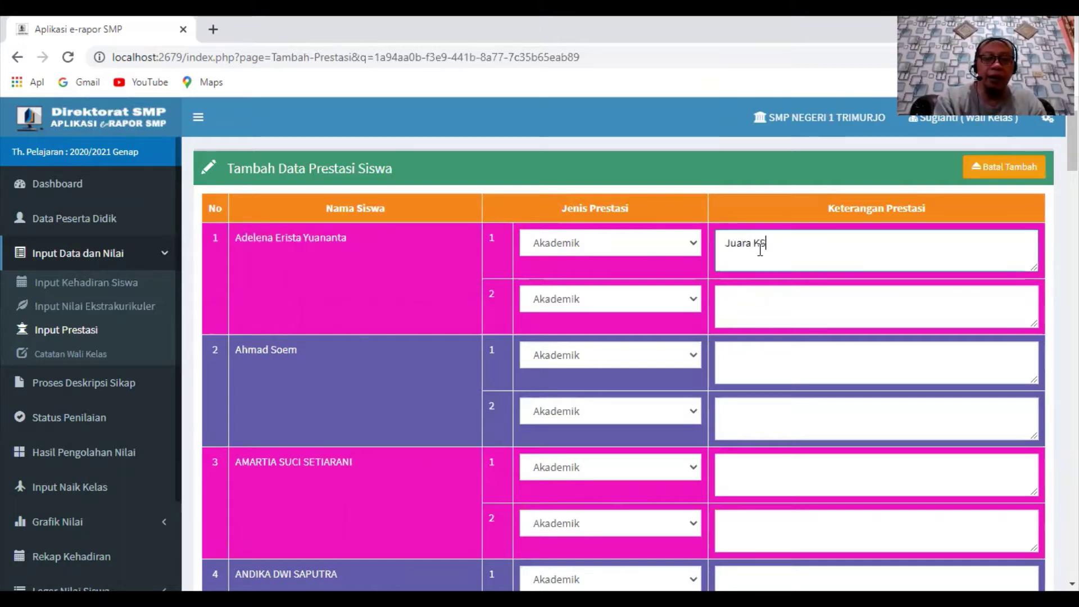
type("Juara KSN Tk")
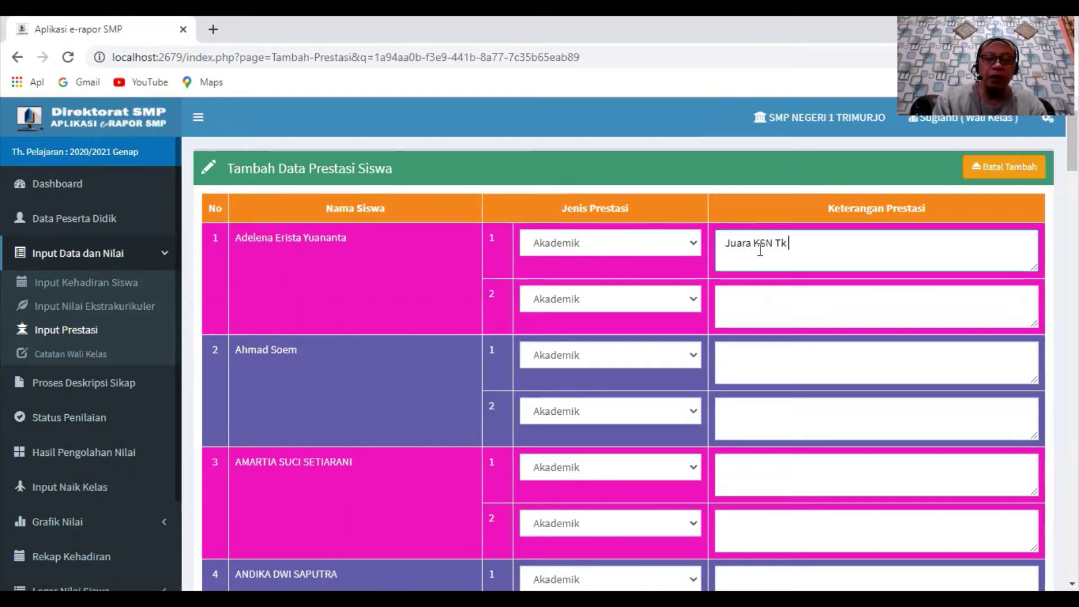
type(" Kabupat")
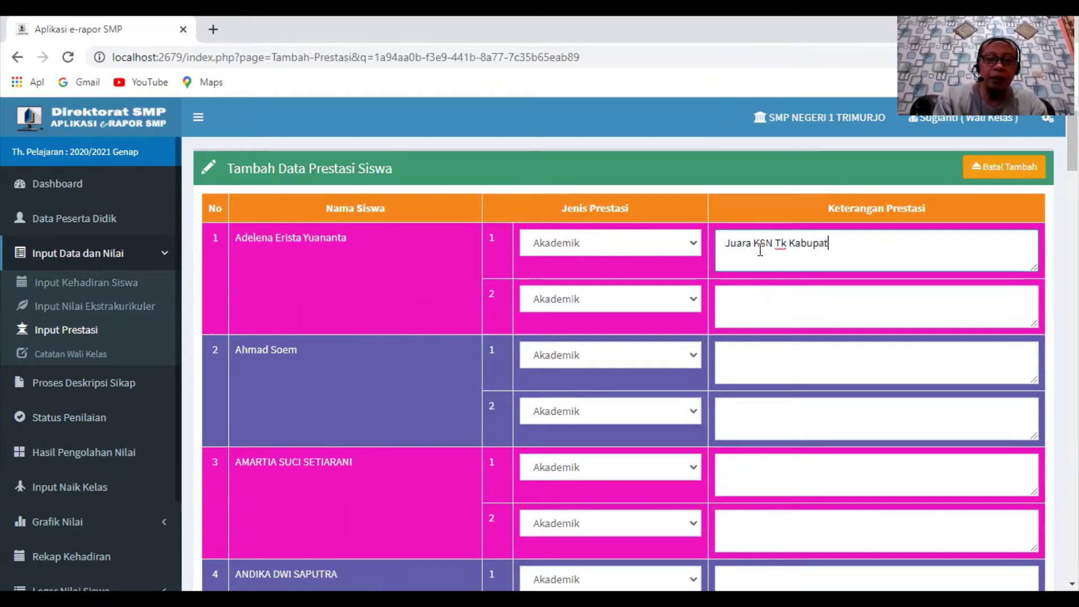
type("en")
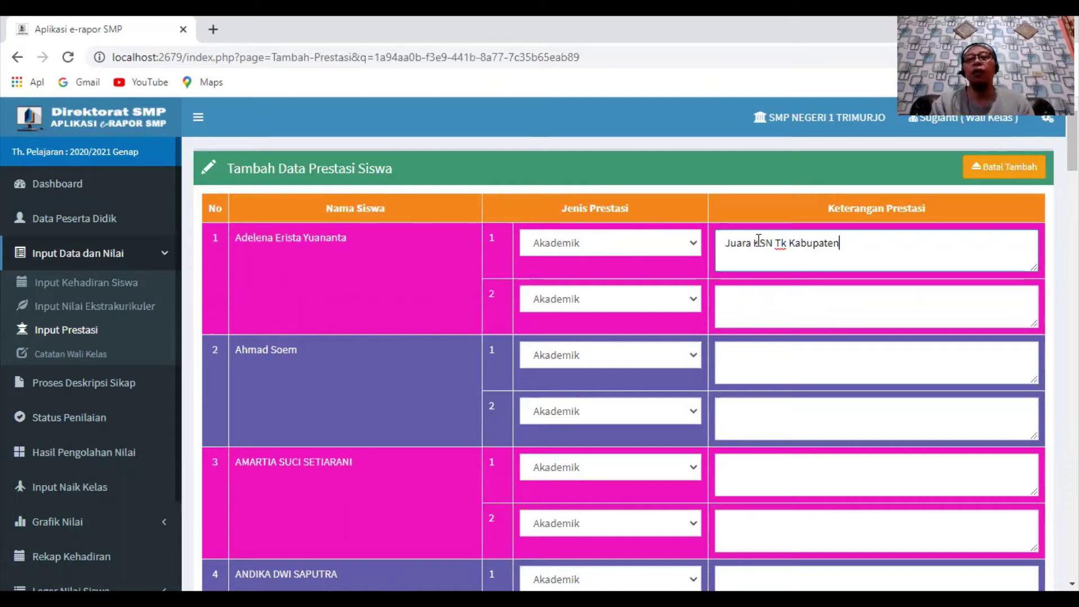
Step: Correct the first student's first achievement to "Juara 2 KSN Tk Kabupaten" and add a Non Akademik second achievement, "Juara 1 karate tk Nasional"
left_click(752, 242)
type("2")
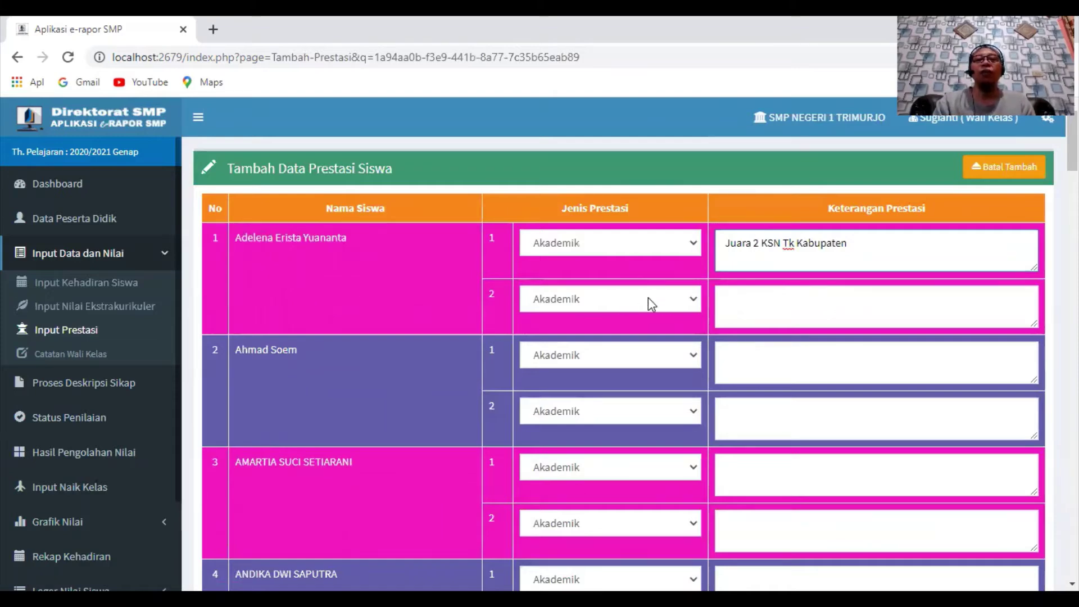
left_click(685, 302)
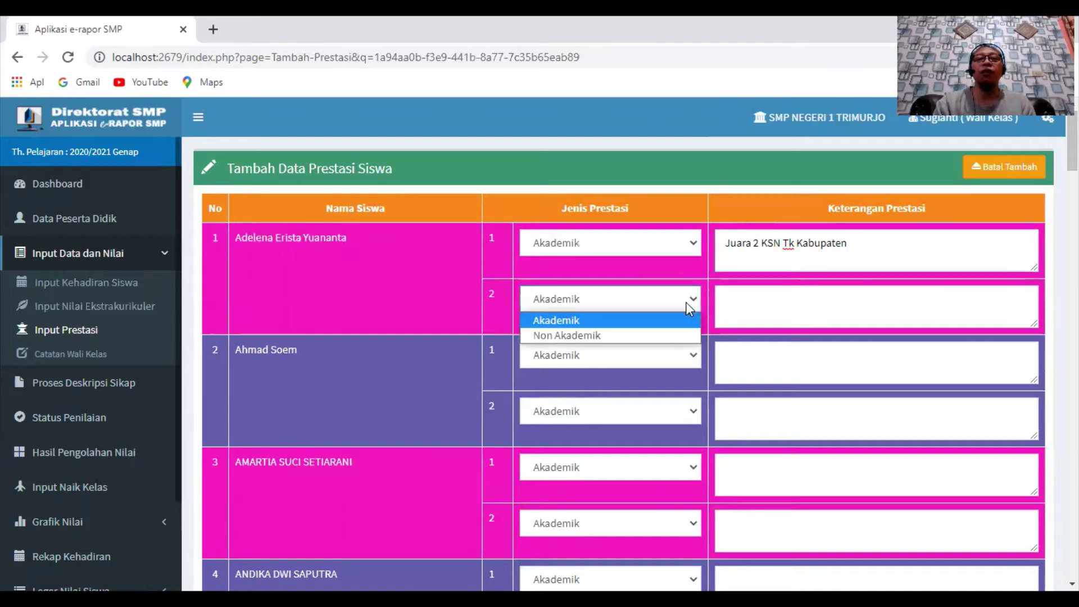
left_click(665, 336)
left_click(742, 309)
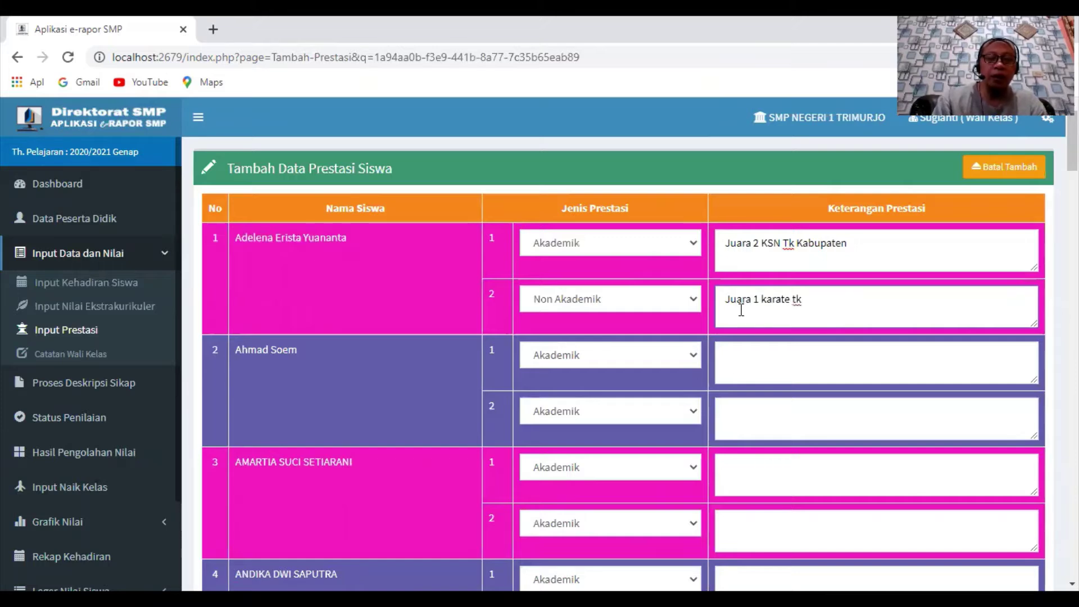
type("iona")
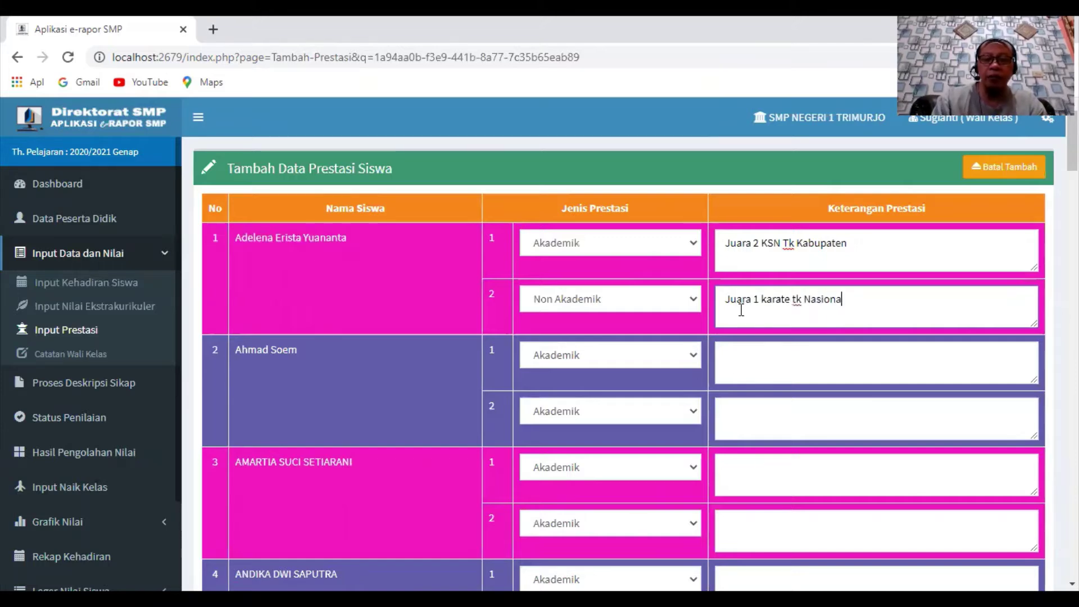
type("l")
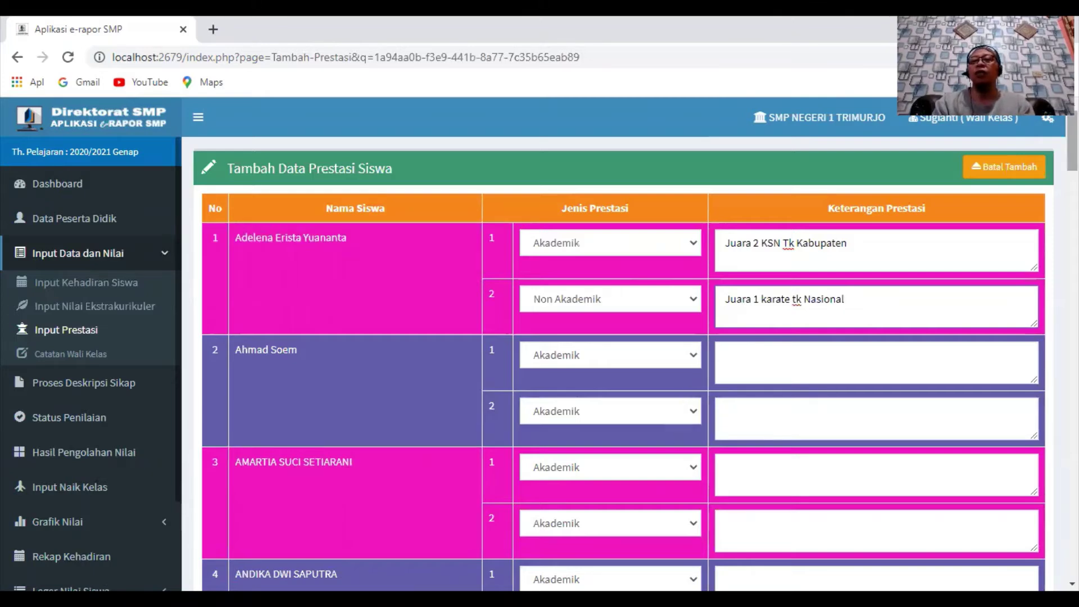
Step: Save the student achievement data for kelas 8.7 and acknowledge the confirmation
scroll(622, 363, "down", 20)
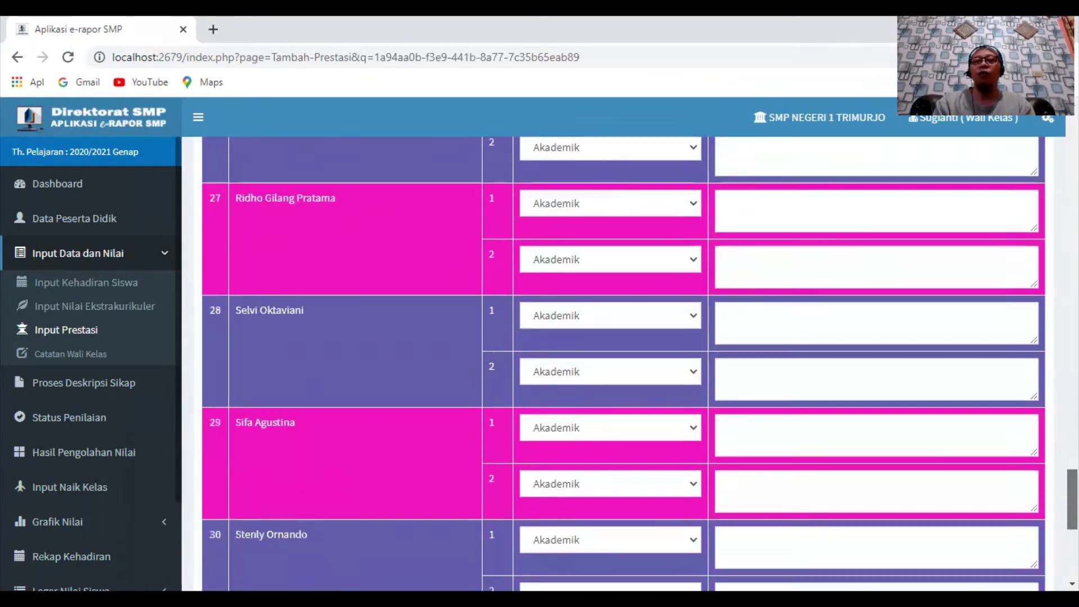
scroll(622, 363, "down", 7)
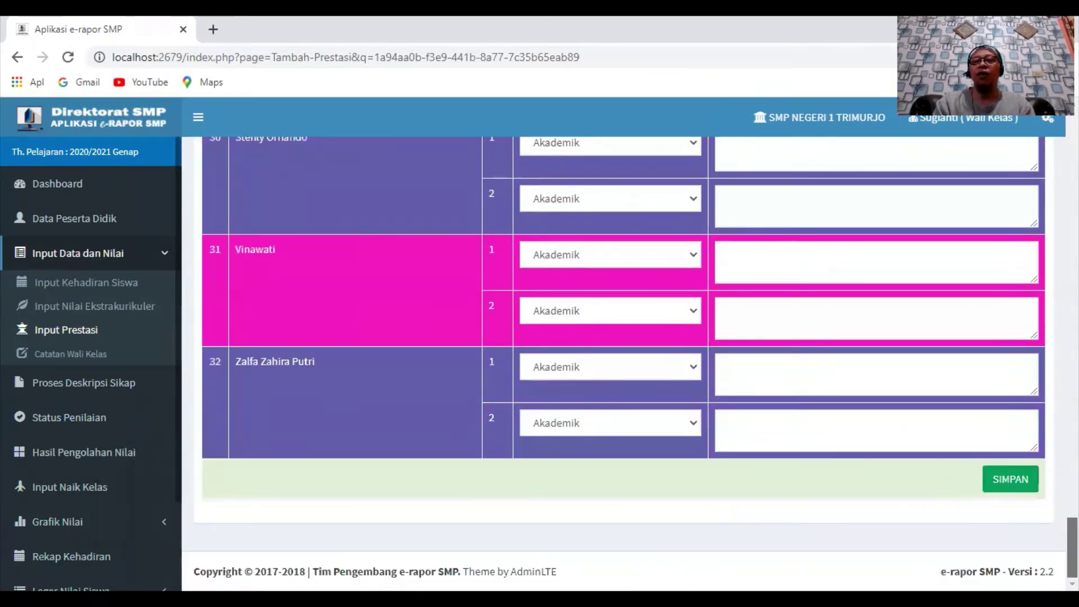
left_click(1022, 484)
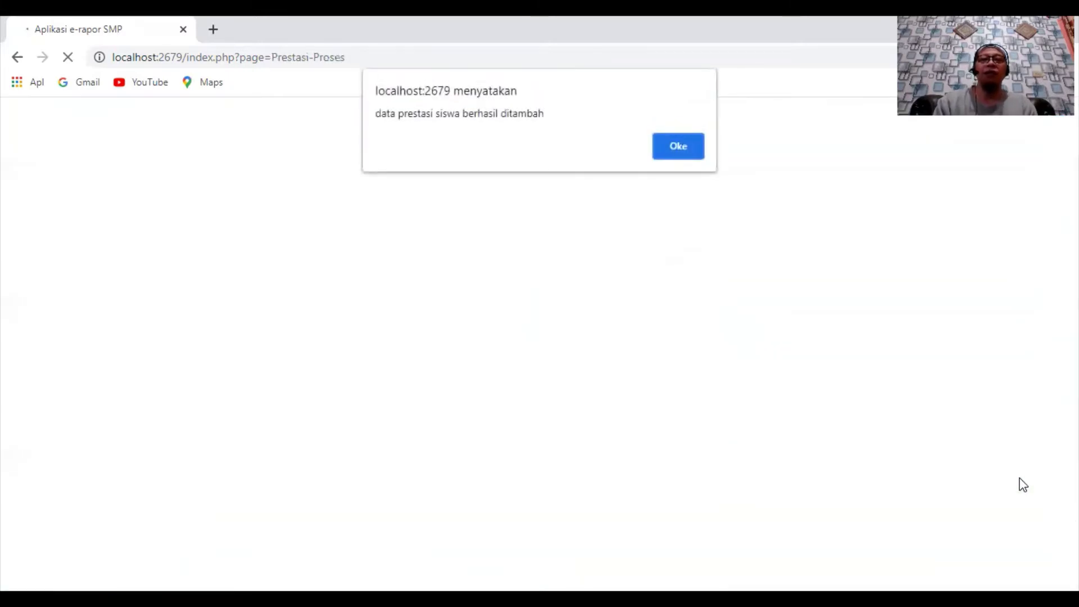
left_click(678, 148)
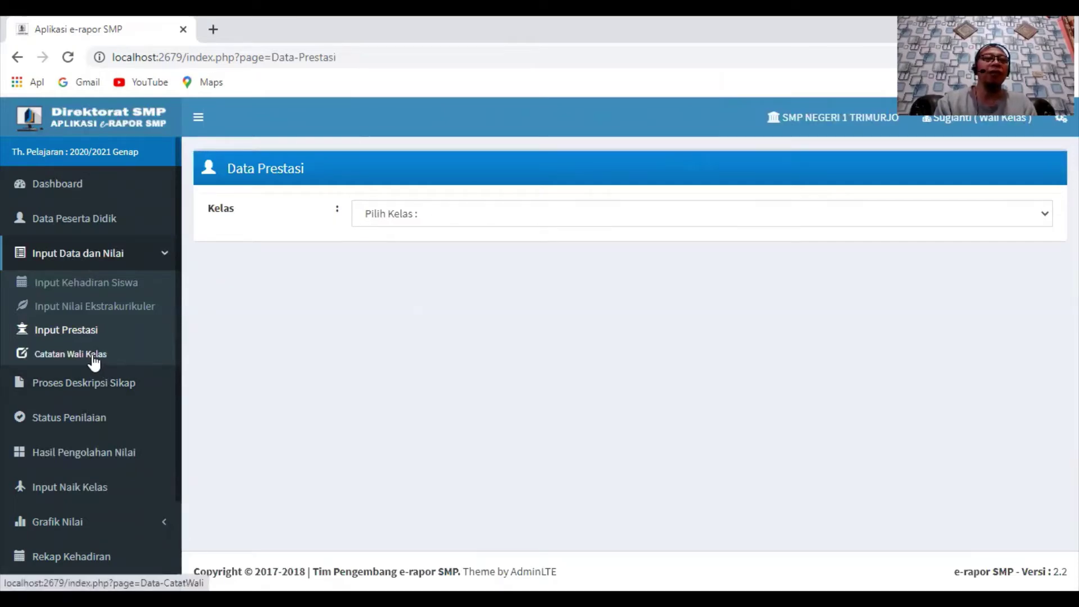
Step: Open the homeroom teacher notes (Catatan Wali Kelas) for kelas 8.7
left_click(94, 359)
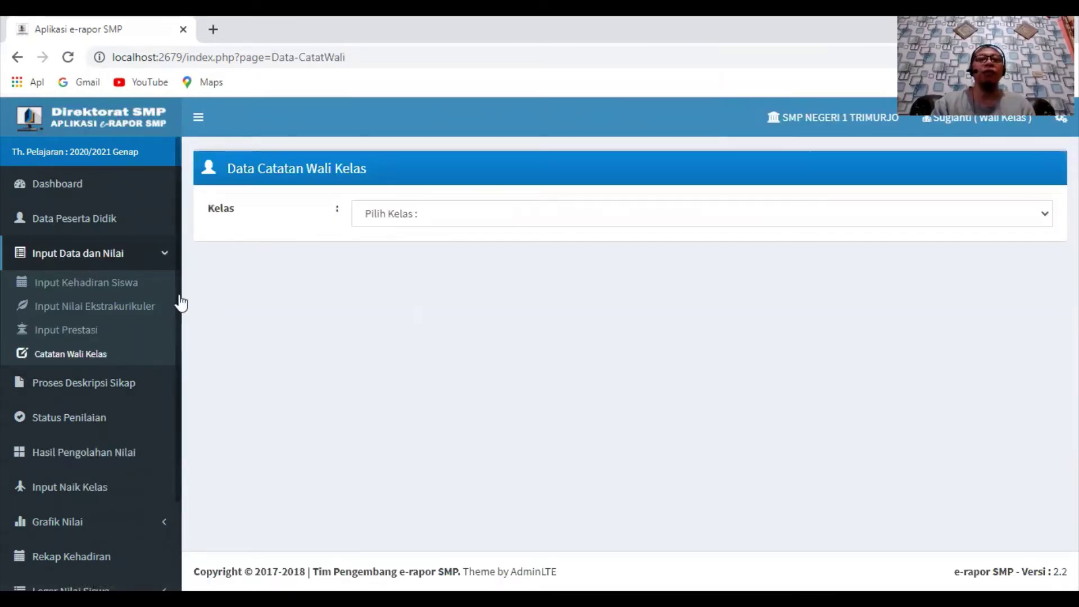
left_click(433, 219)
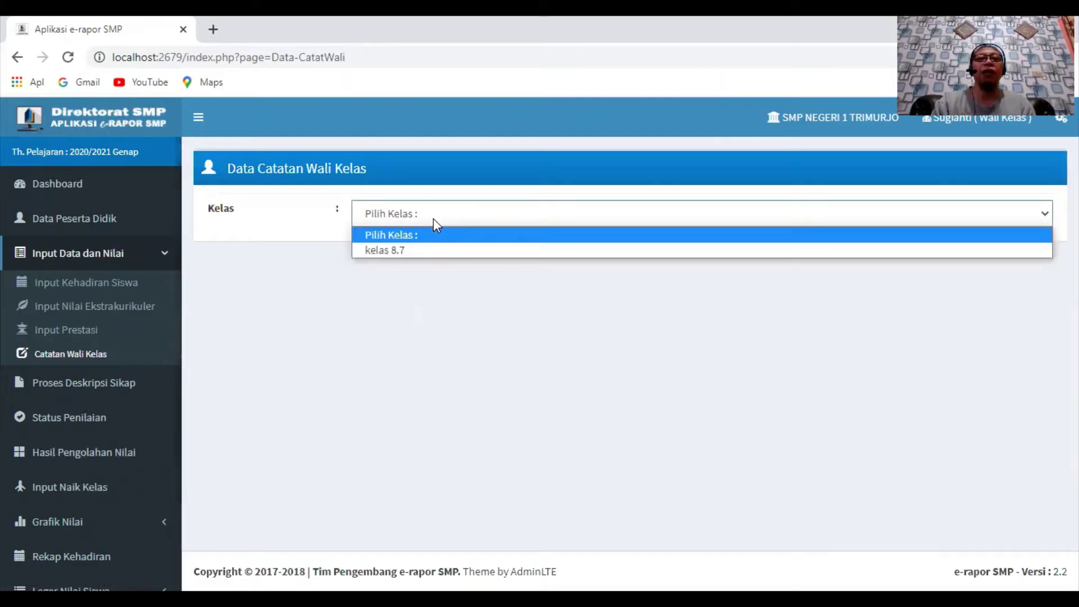
left_click(423, 250)
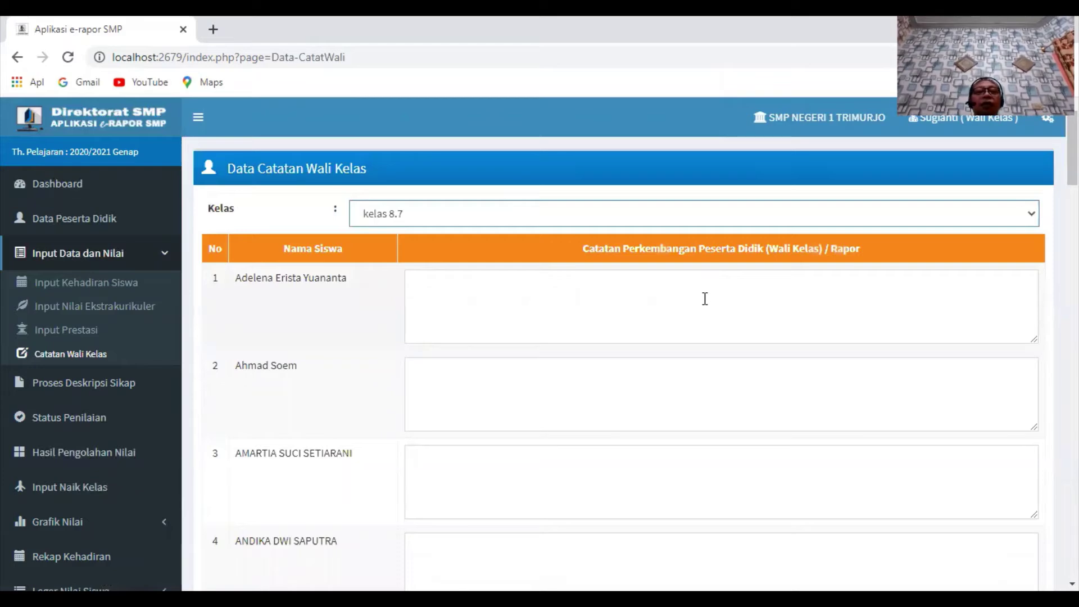
Step: Enter "Pertahankan dan tingkatkan prestasimu" as the homeroom teacher's development note for the first student
left_click(496, 299)
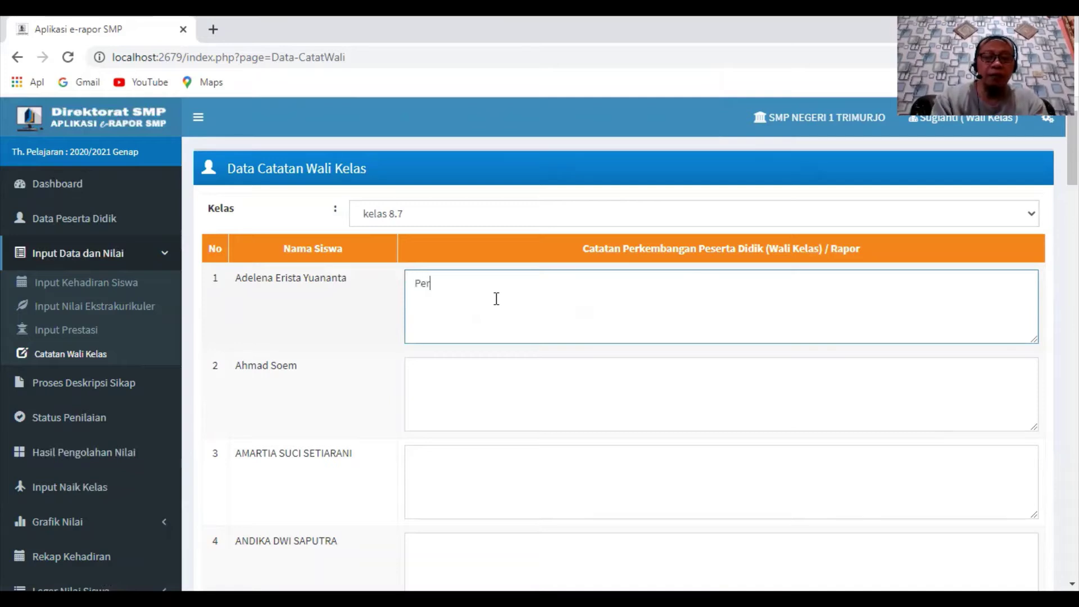
type("Pertahankan")
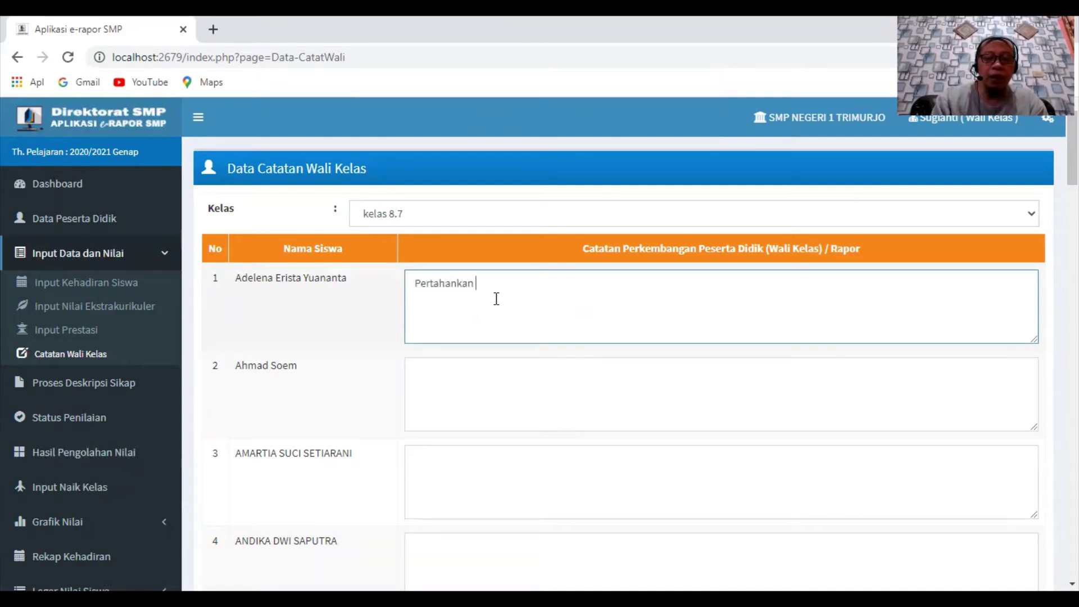
type(" dan tin")
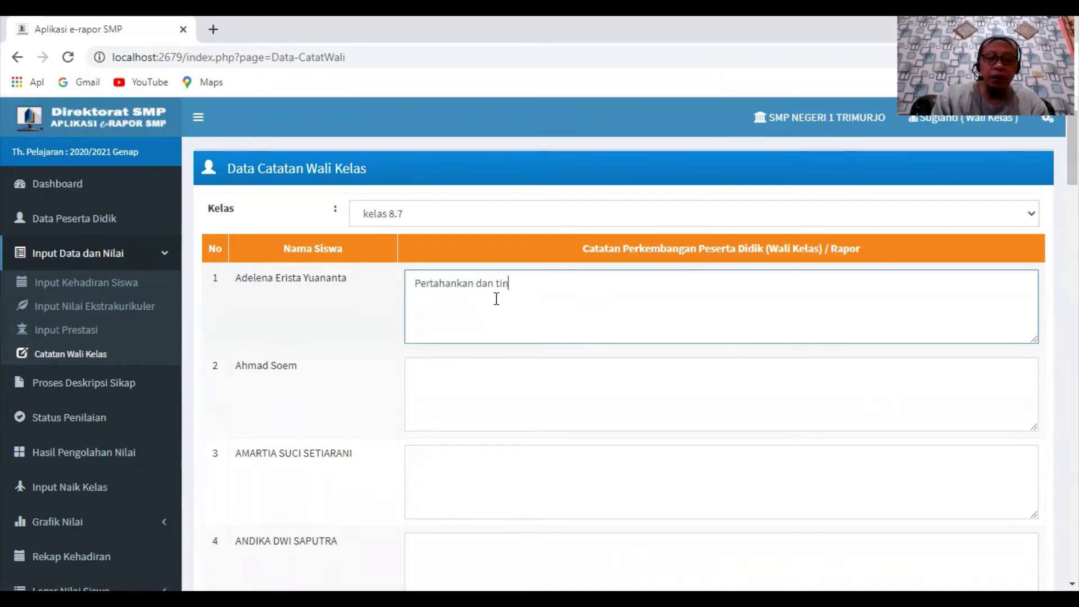
type("gkatkan p")
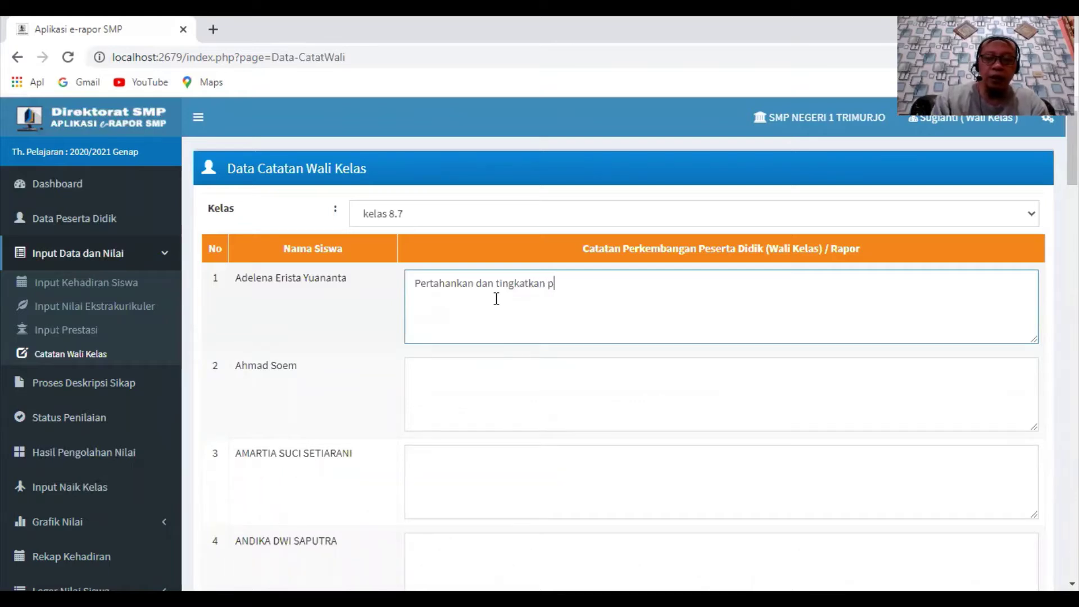
type("restasimu")
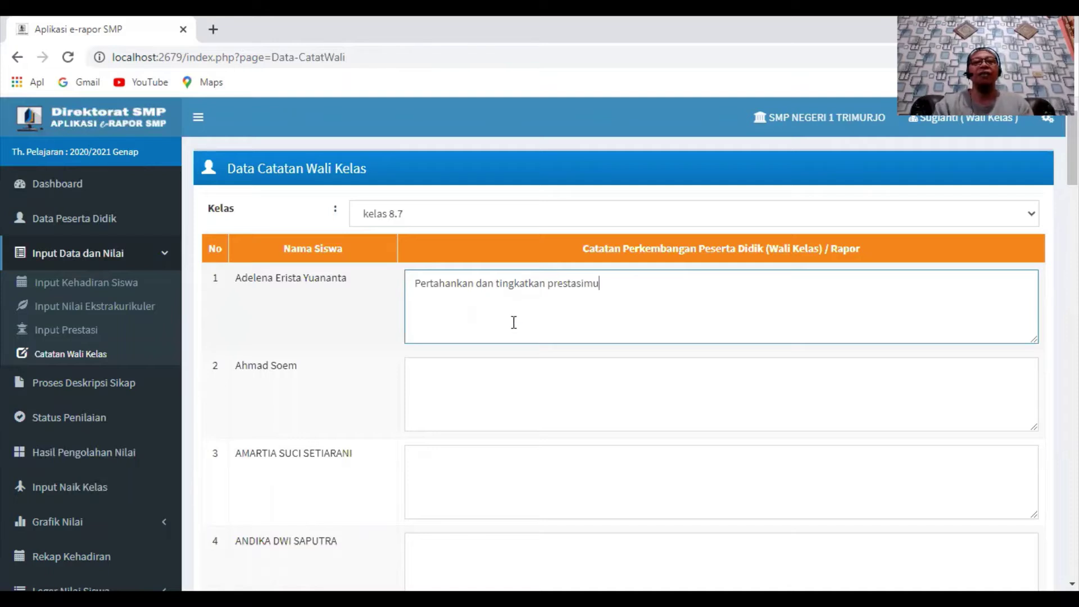
left_click(533, 394)
left_click(534, 477)
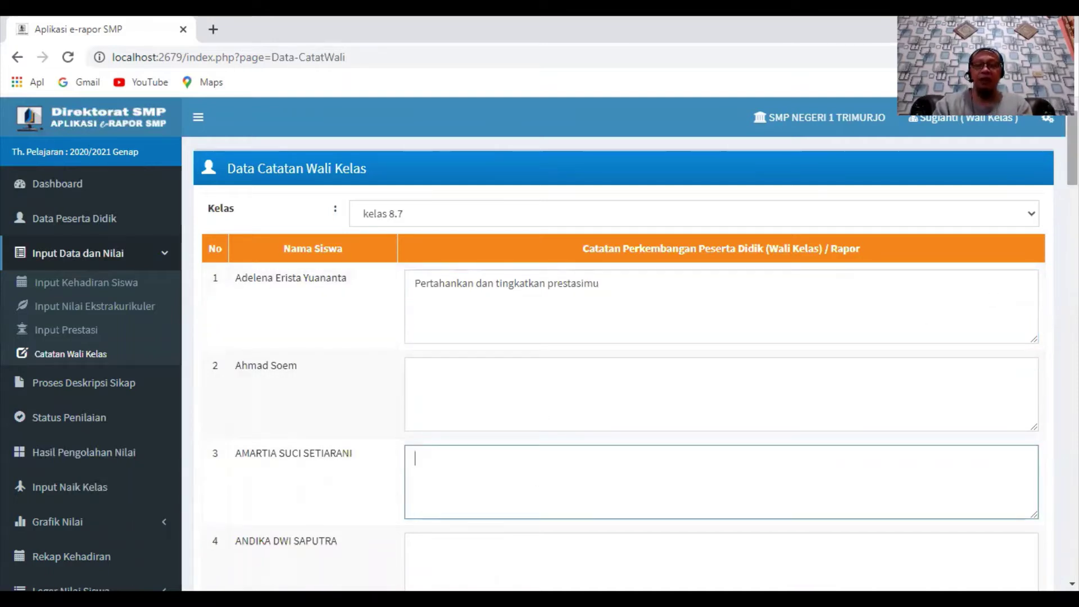
Step: Save the homeroom teacher notes for kelas 8.7 and acknowledge the confirmation
scroll(618, 365, "down", 10)
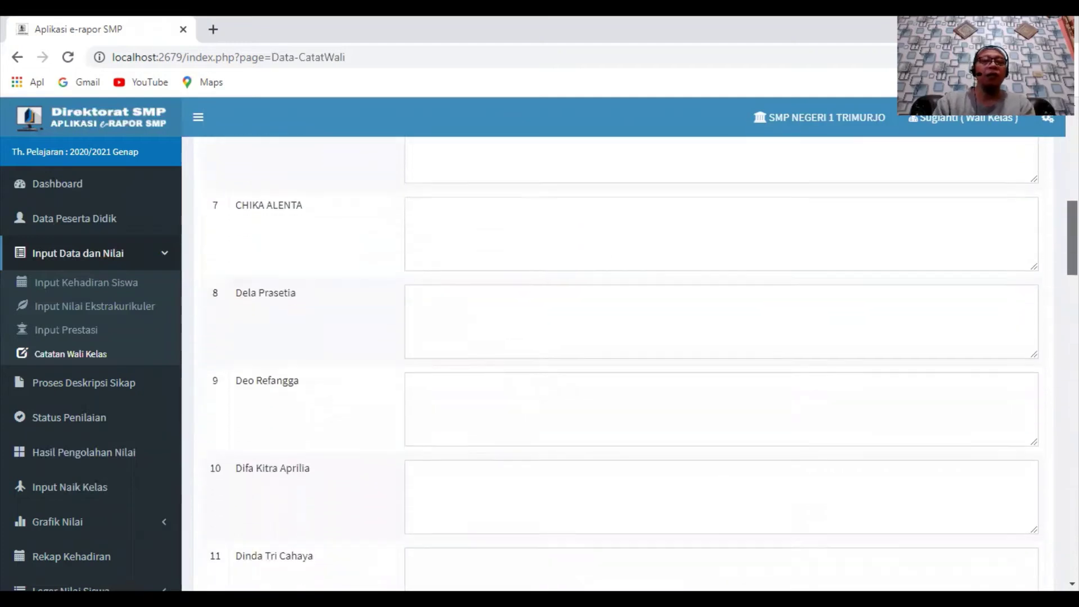
scroll(618, 365, "down", 3)
scroll(619, 366, "down", 20)
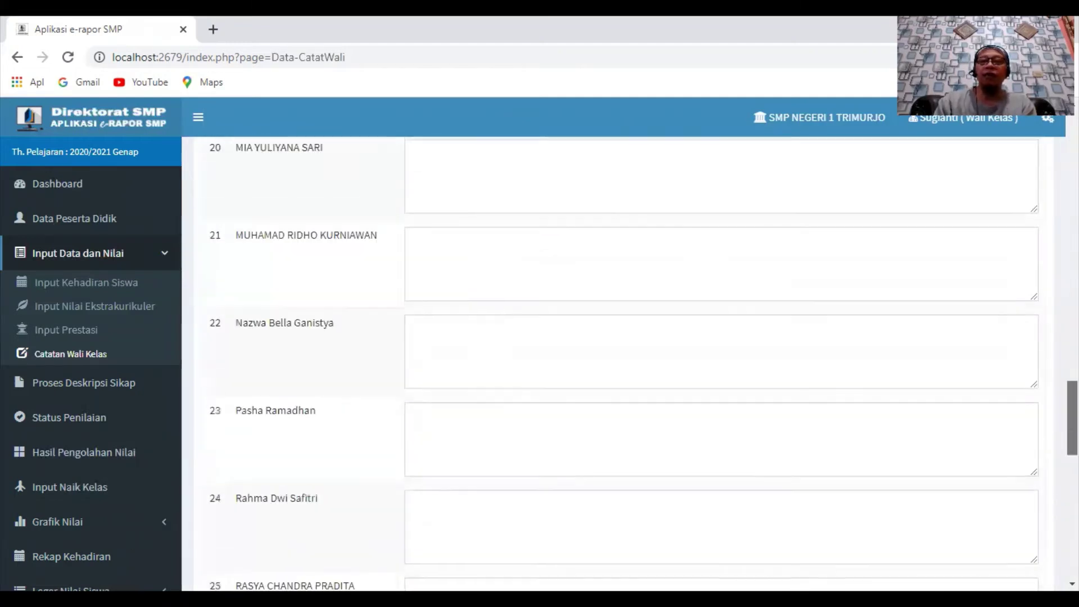
scroll(618, 365, "down", 3)
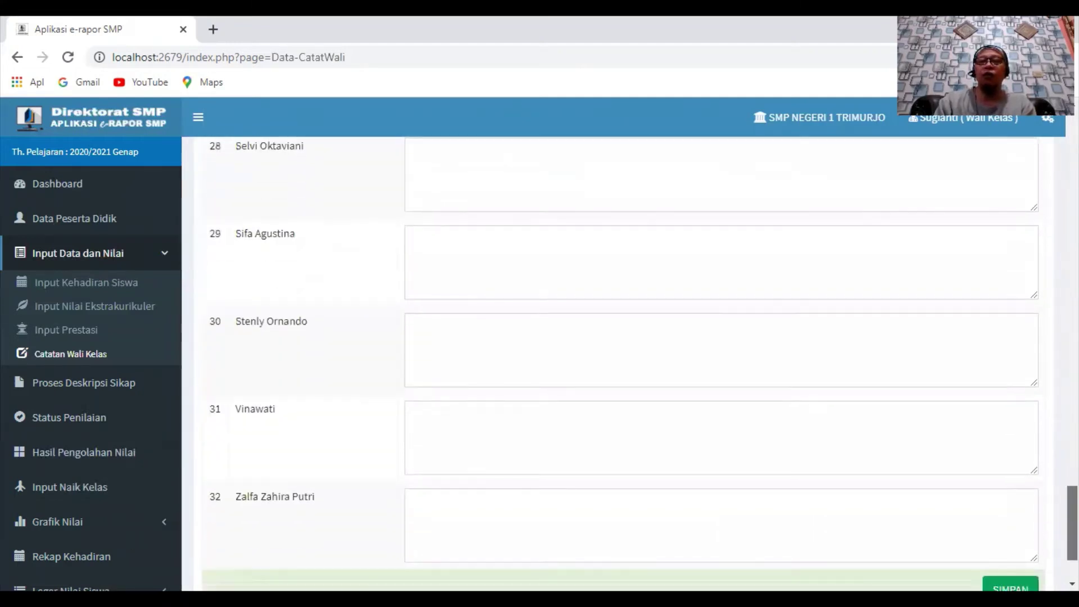
scroll(618, 366, "down", 2)
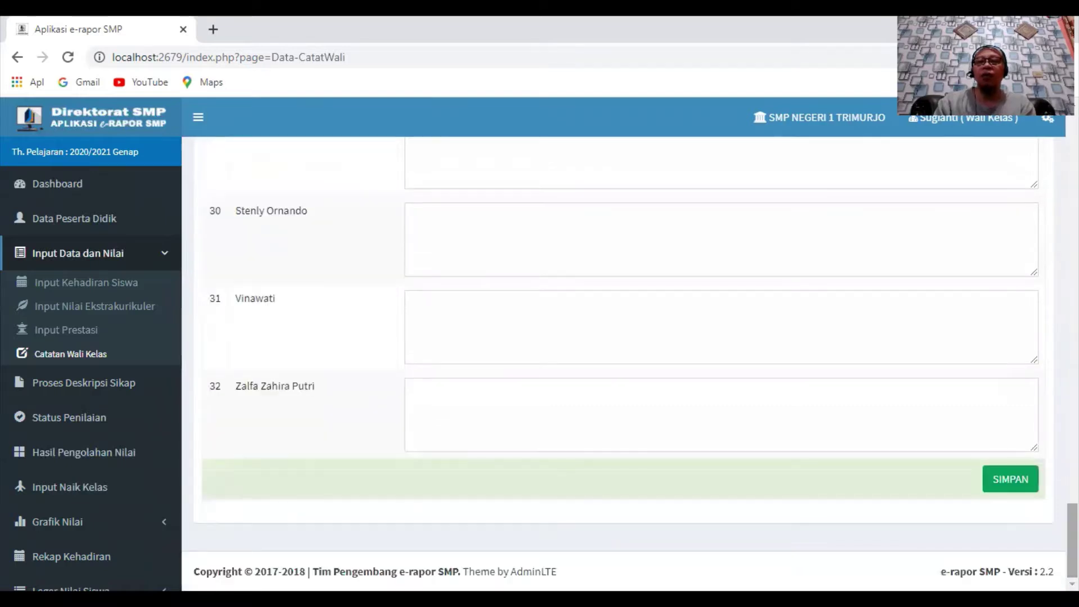
left_click(1022, 484)
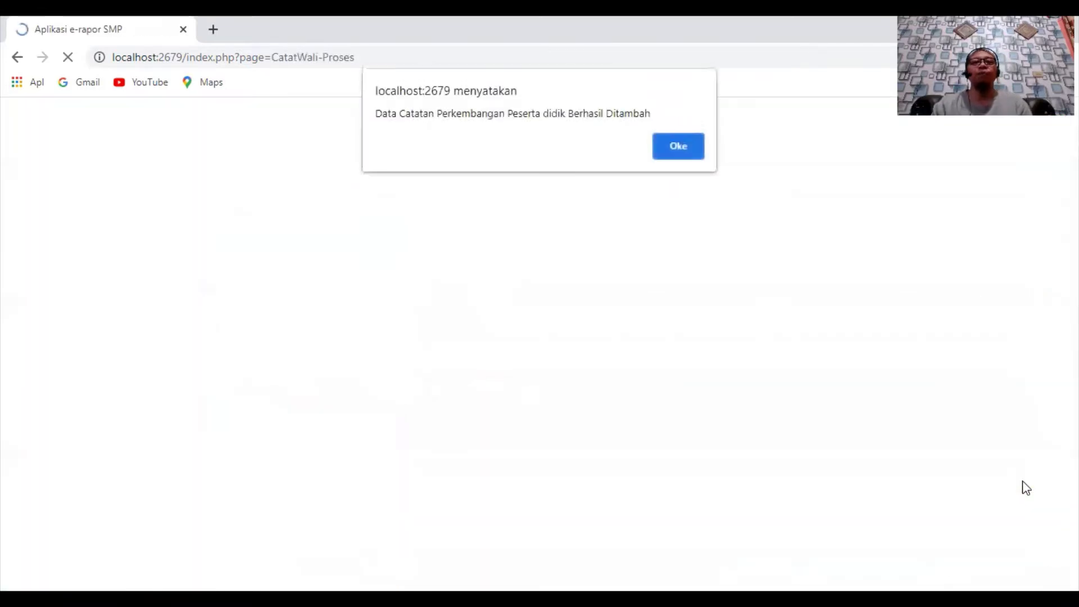
left_click(675, 147)
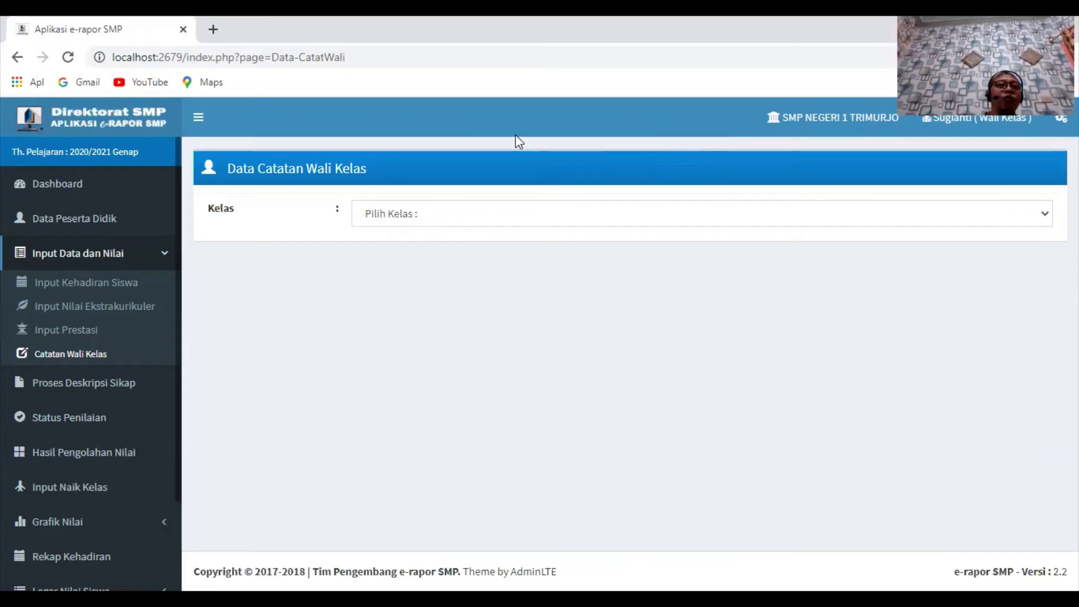
left_click(127, 258)
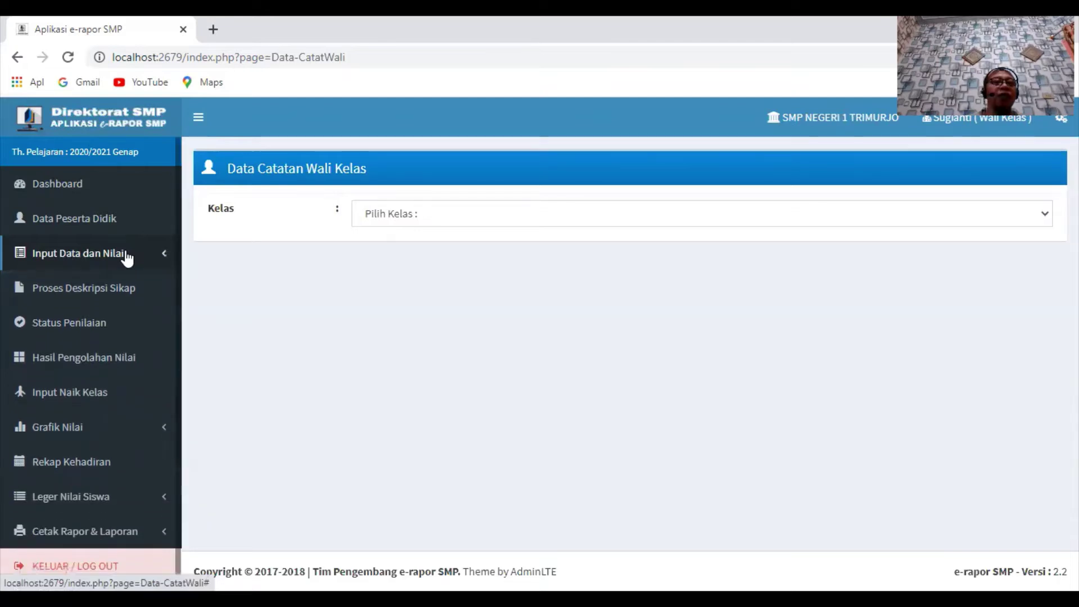
left_click(127, 258)
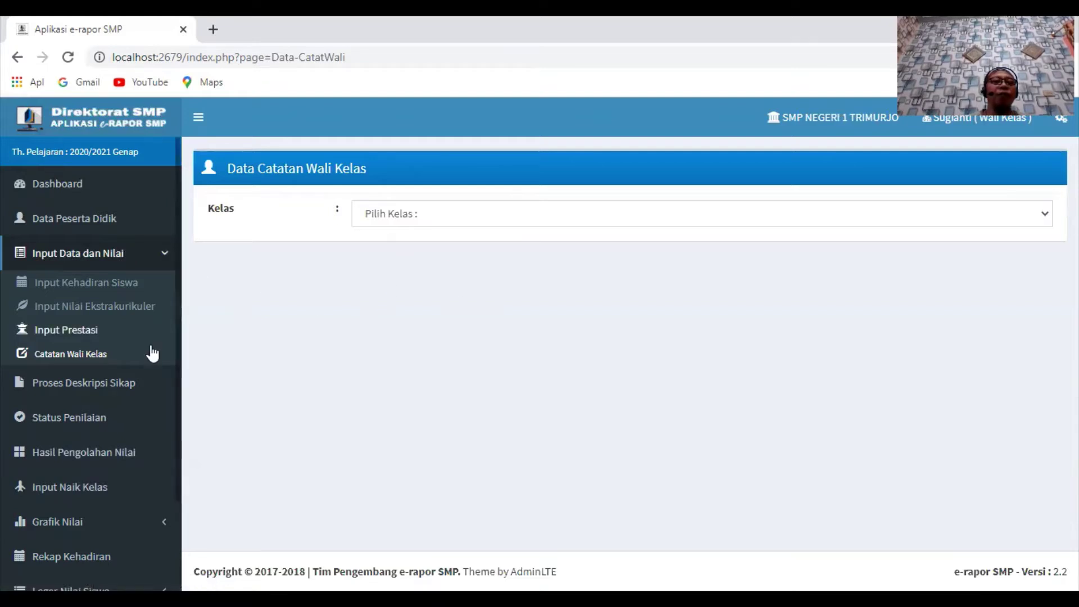
Step: Open the spiritual and social attitude descriptions for kelas 8.7 from Proses Deskripsi Sikap
left_click(109, 388)
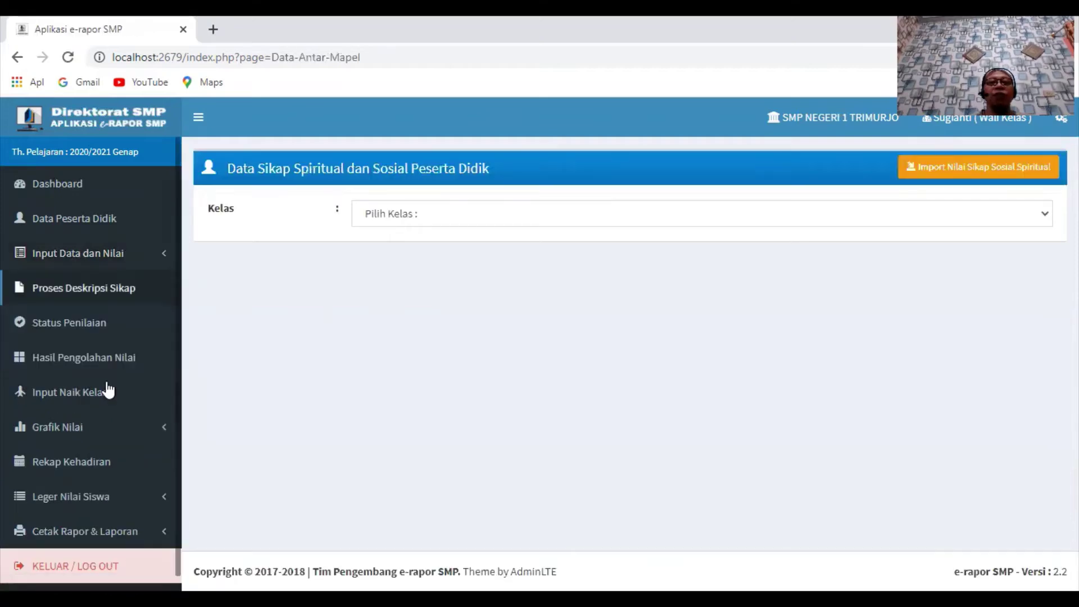
left_click(445, 216)
left_click(434, 248)
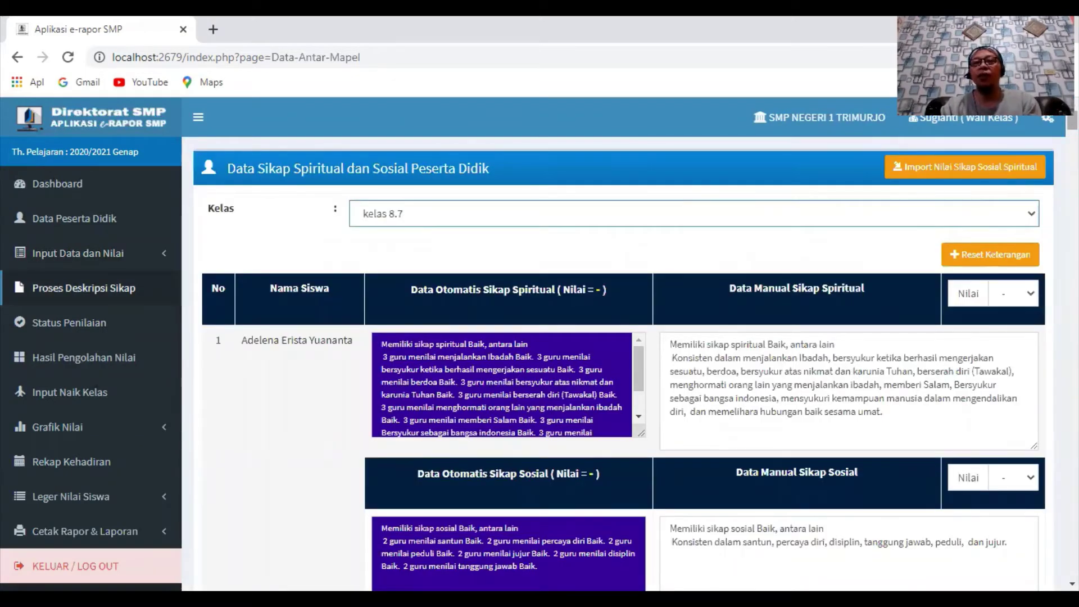
Step: Save the spiritual and social attitude descriptions for kelas 8.7 and acknowledge the confirmation
left_click_drag(1072, 119, 1072, 550)
scroll(629, 363, "down", 2)
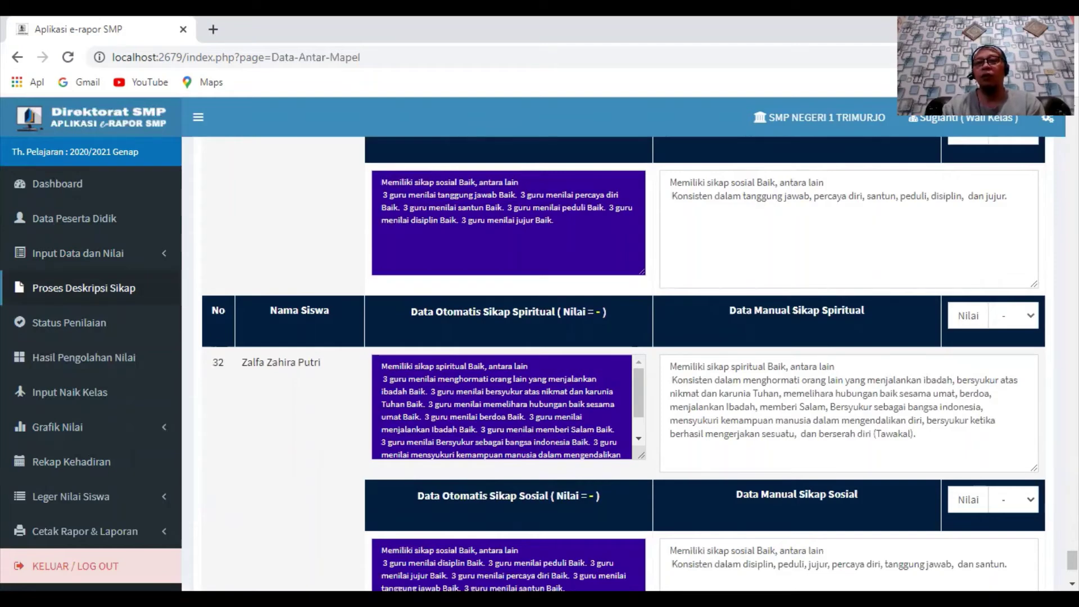
scroll(1053, 514, "down", 4)
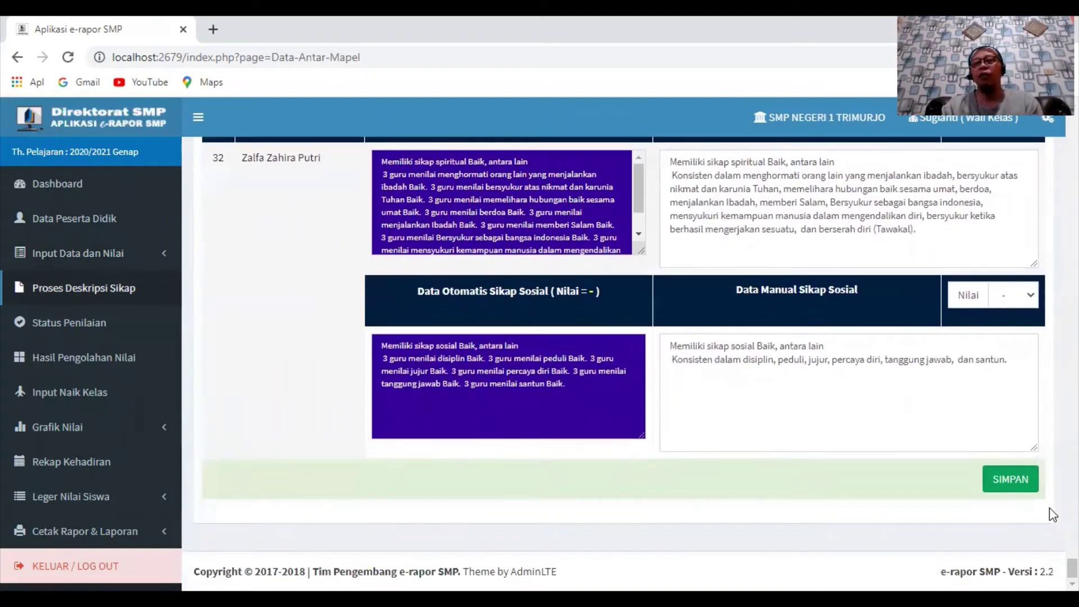
left_click(1021, 478)
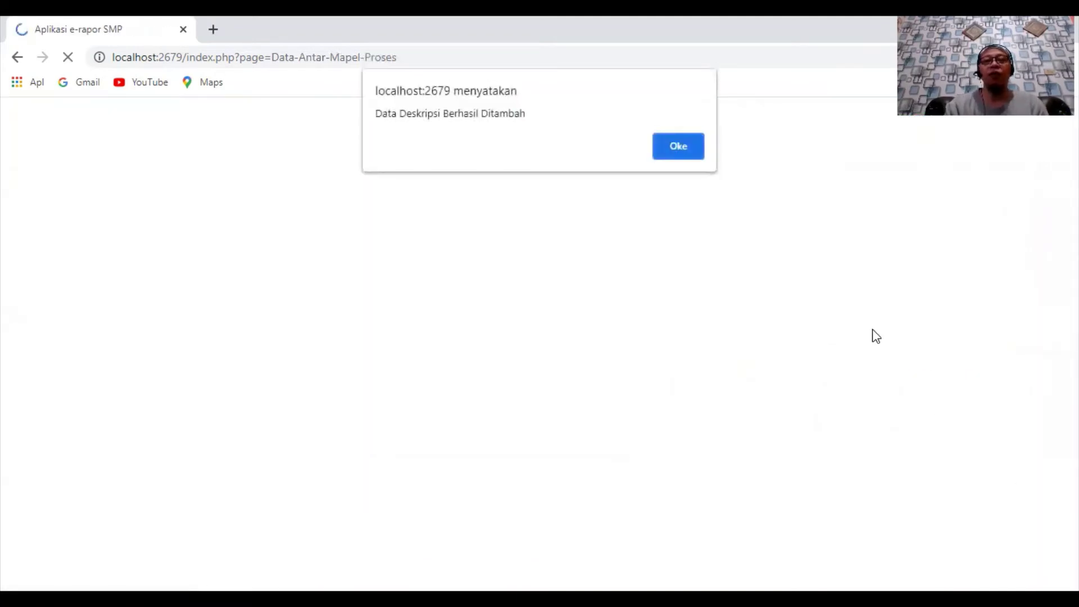
left_click(690, 144)
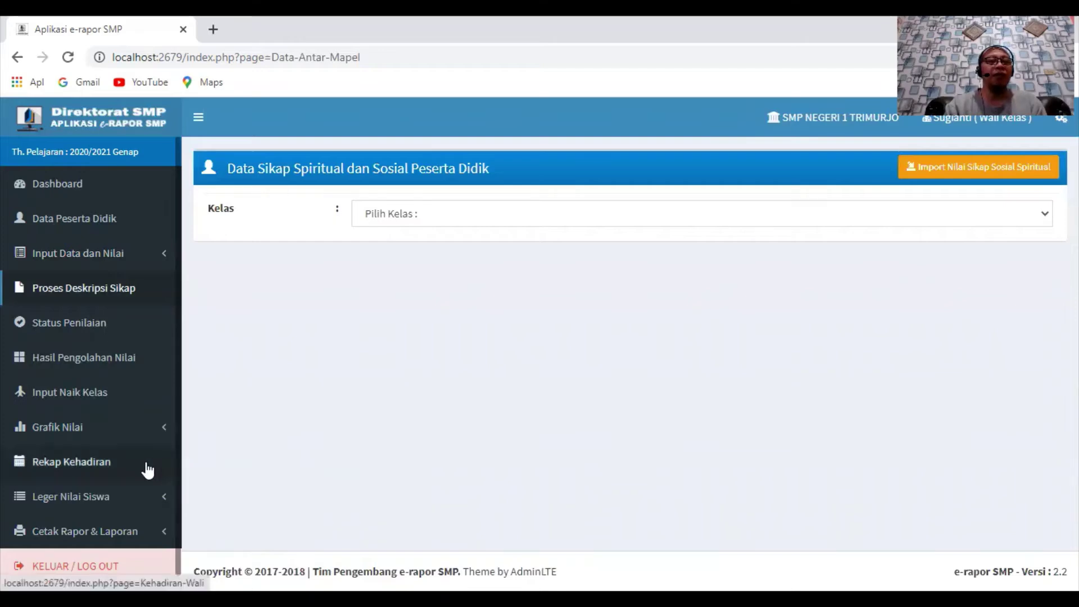
Step: Download the report grade ledger for kelas 8.7 from Cetak Leger Nilai
left_click(83, 506)
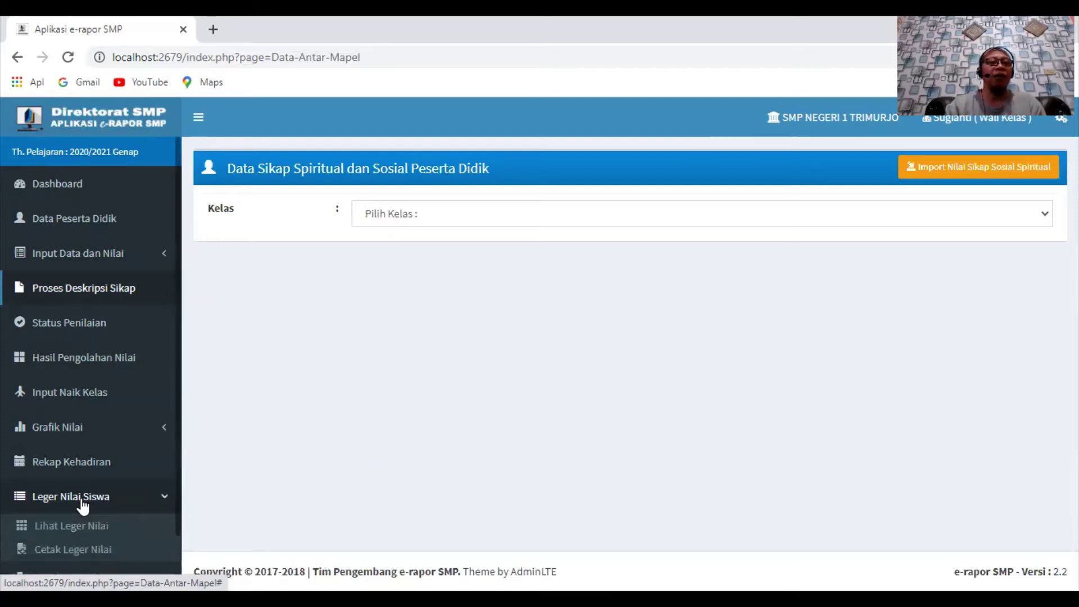
left_click(78, 550)
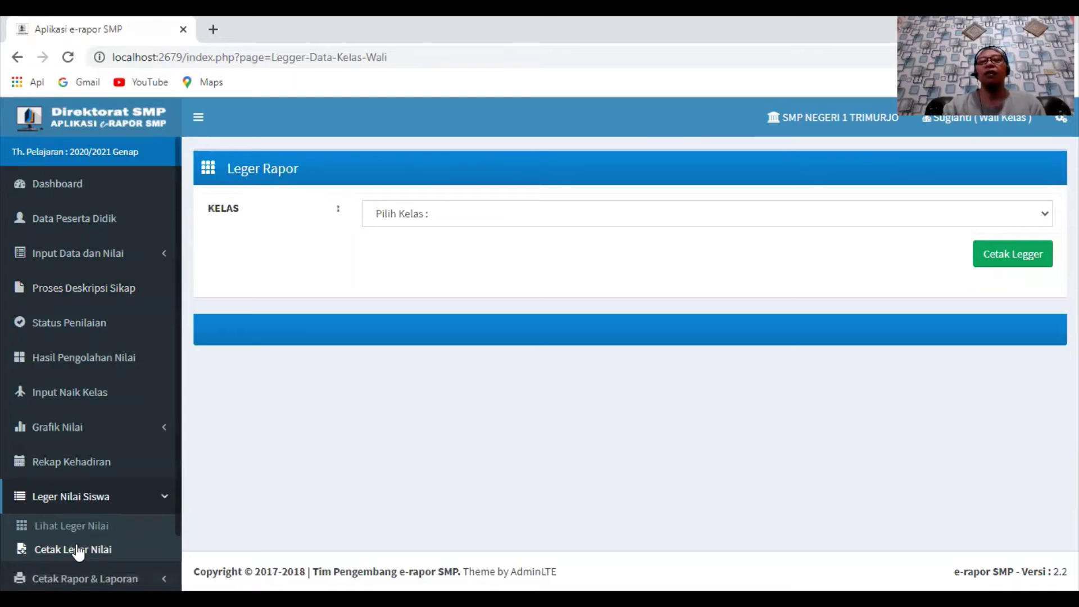
left_click(556, 218)
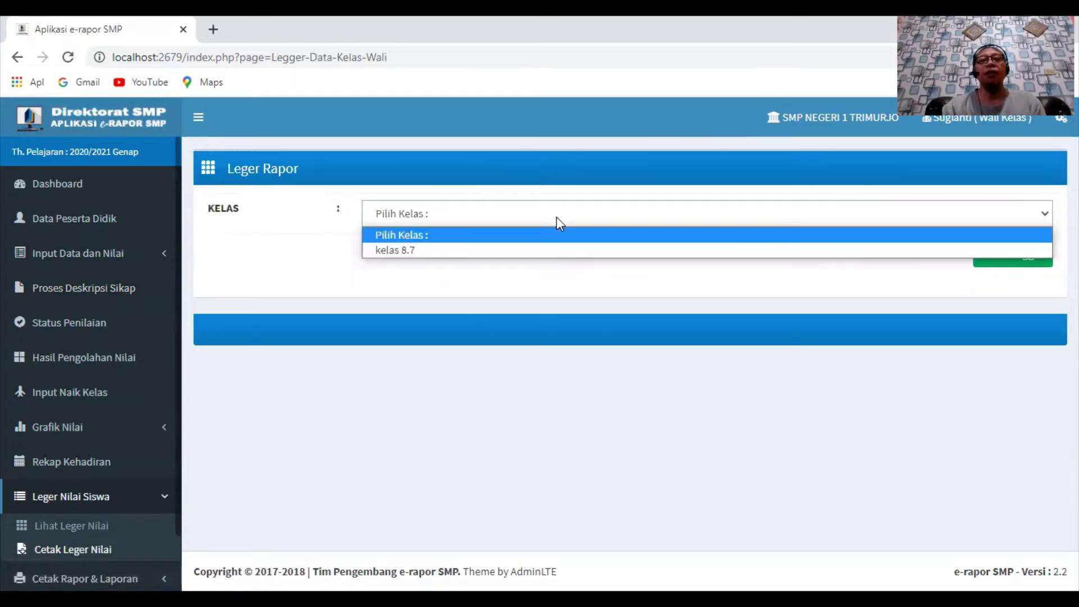
left_click(537, 251)
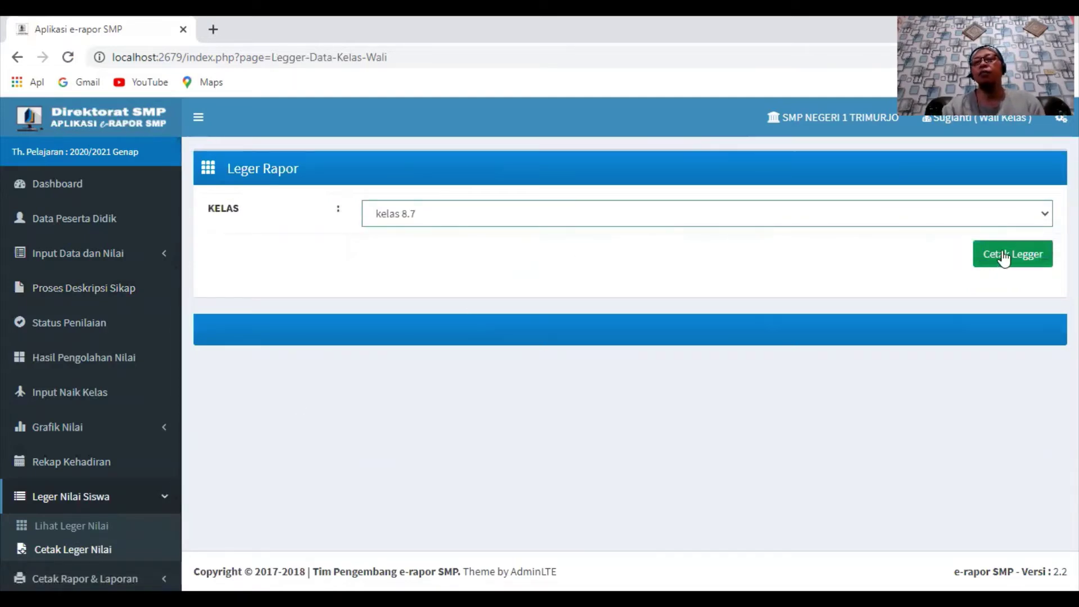
left_click(1010, 259)
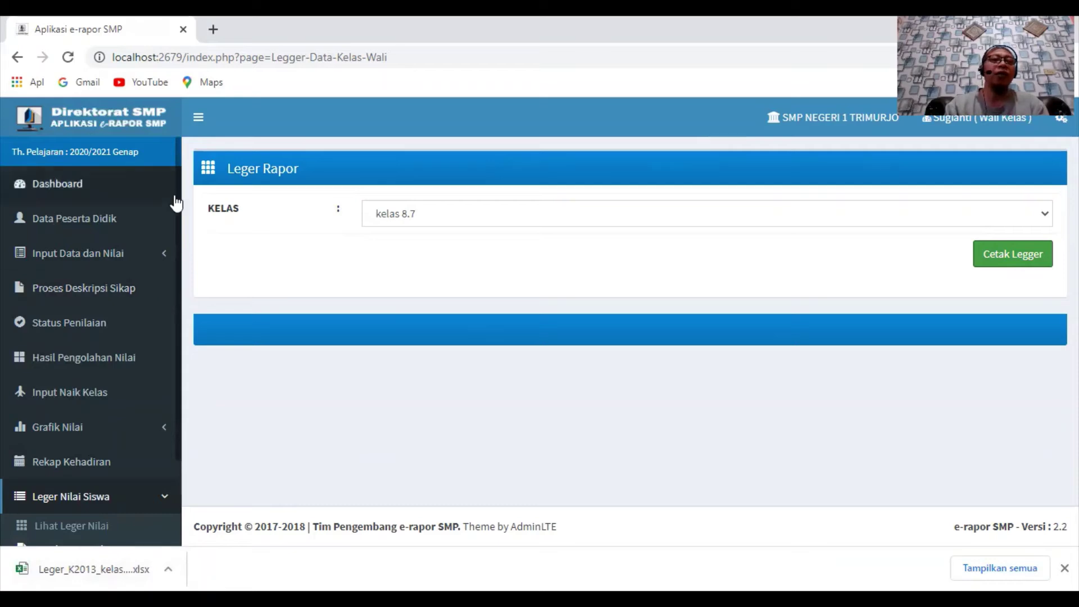
Step: Open Cetak Rapor and apply the A4 Portrait paper settings with the preset margins
scroll(176, 241, "down", 2)
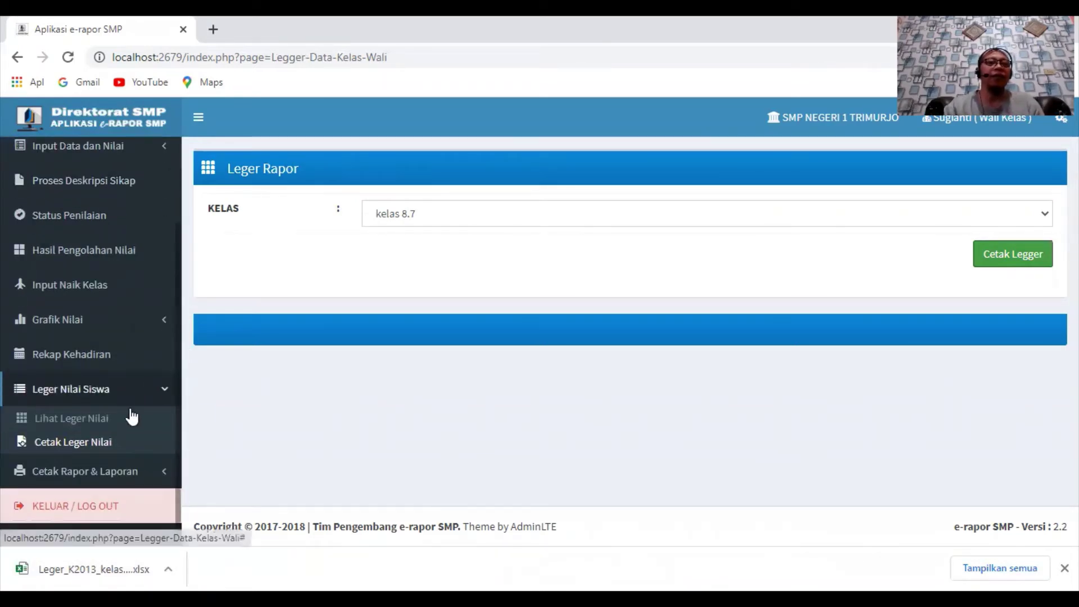
left_click(96, 472)
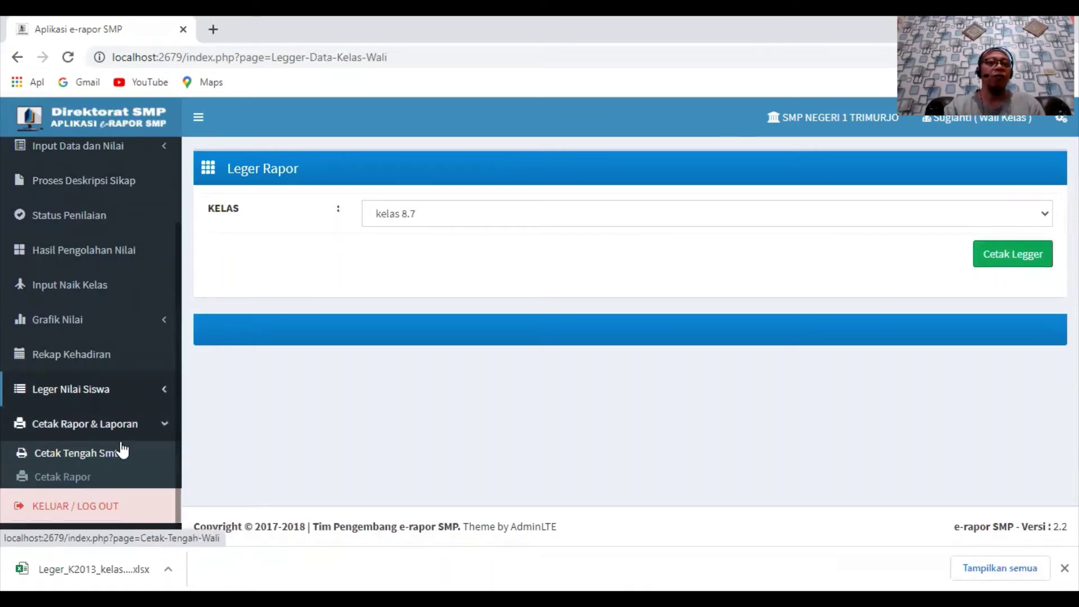
left_click(65, 478)
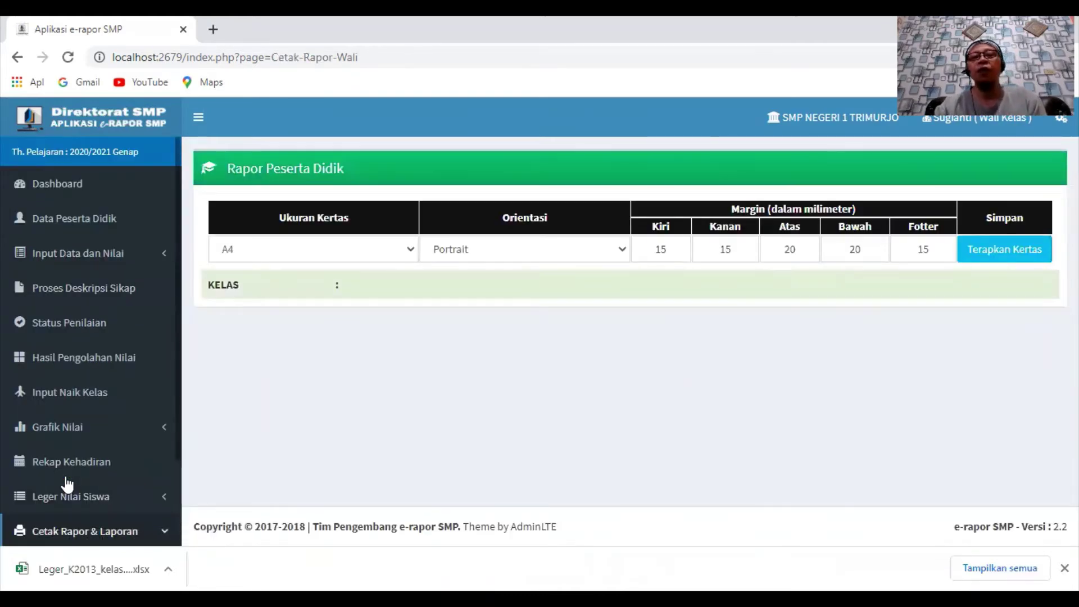
left_click(1013, 261)
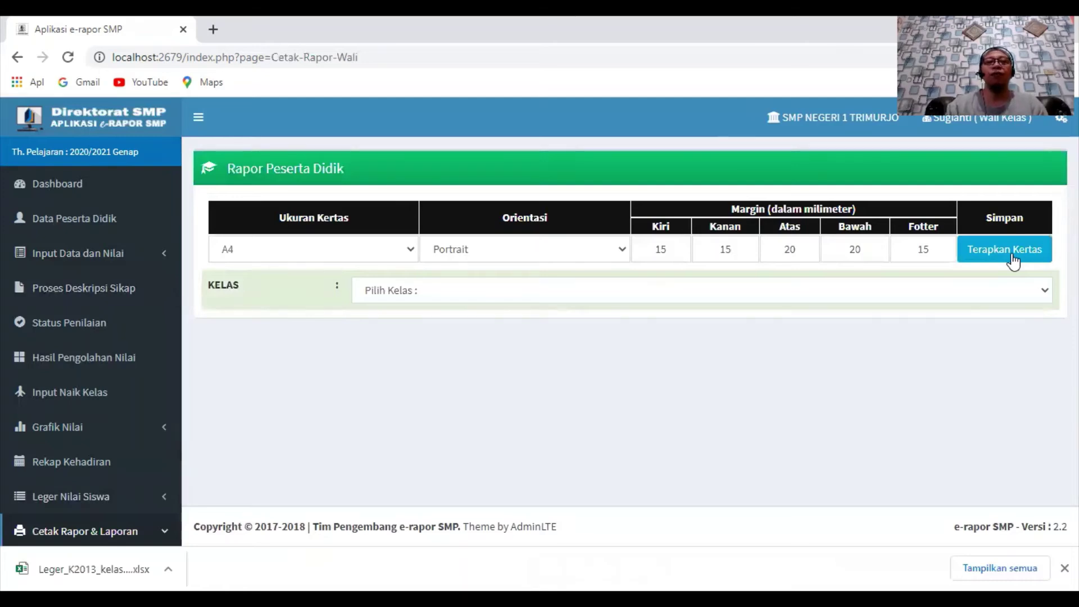
Step: Download the Nilai Rapor Multi KKM reports for all students of kelas 8.7 in one batch
left_click(756, 294)
left_click(715, 327)
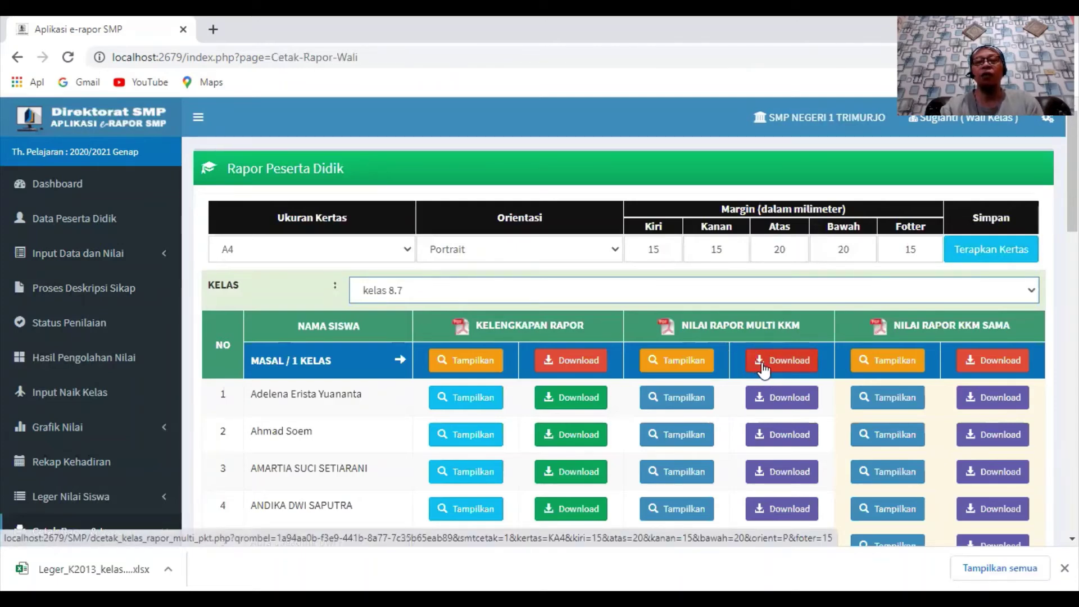
left_click(763, 365)
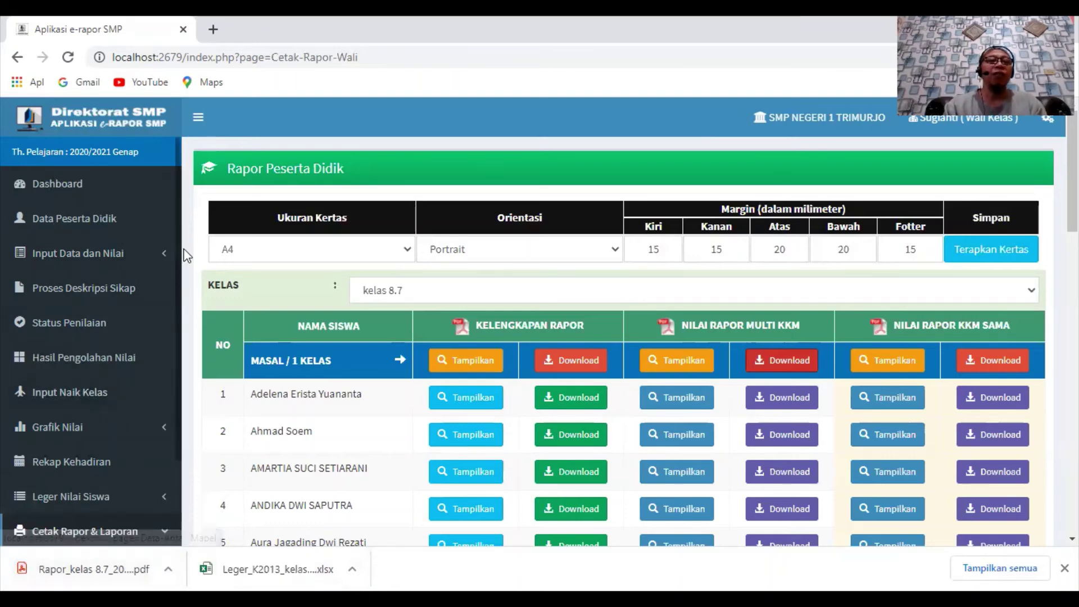
scroll(177, 303, "down", 3)
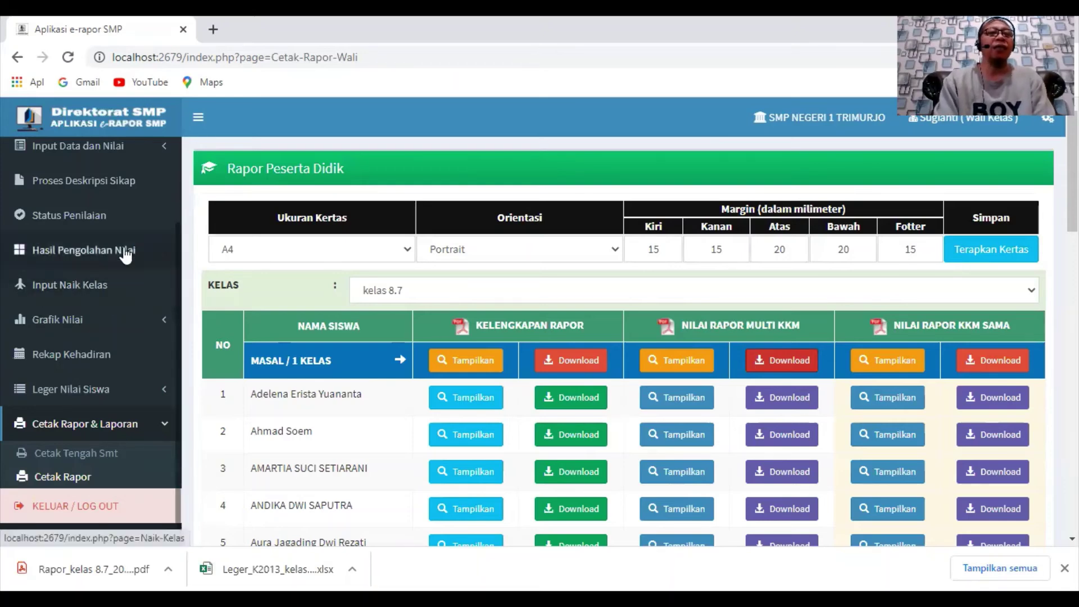
left_click(108, 215)
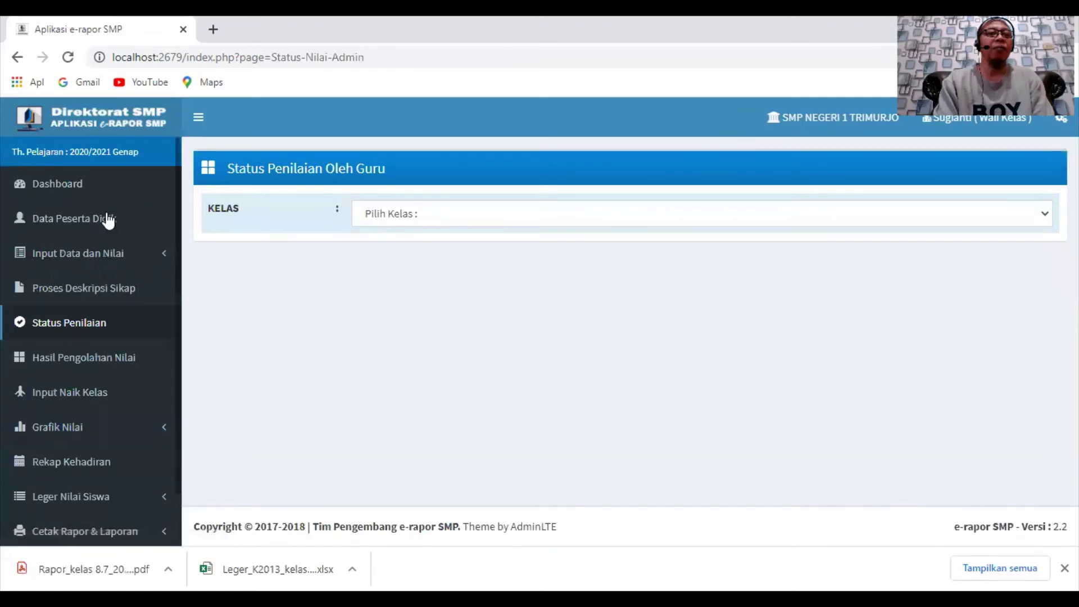
left_click(112, 259)
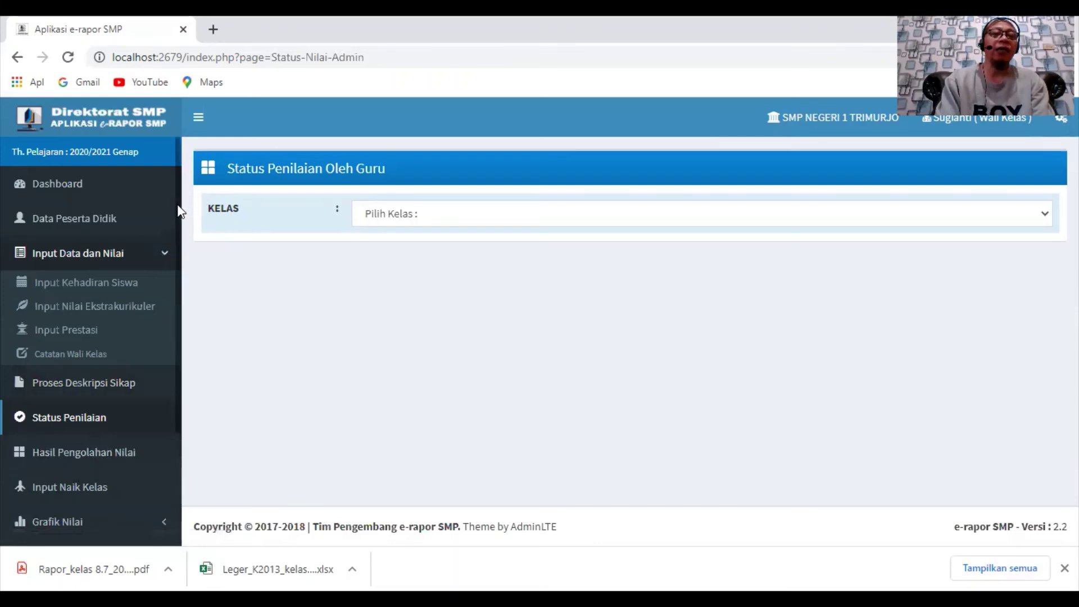
Step: Open the class promotion data for kelas 8.7 from Input Naik Kelas
left_click_drag(177, 212, 178, 345)
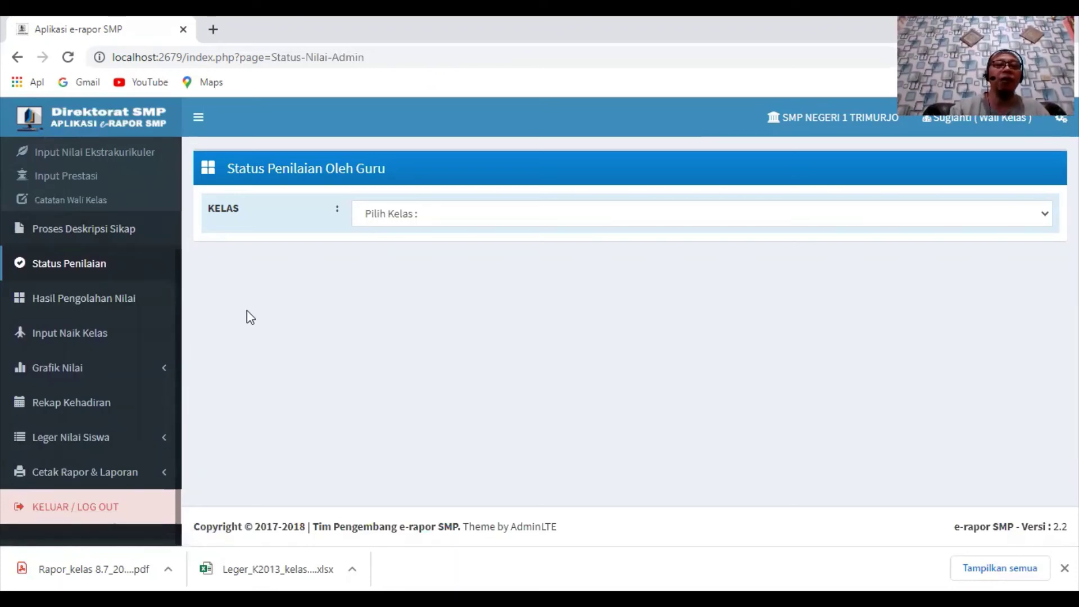
left_click(83, 332)
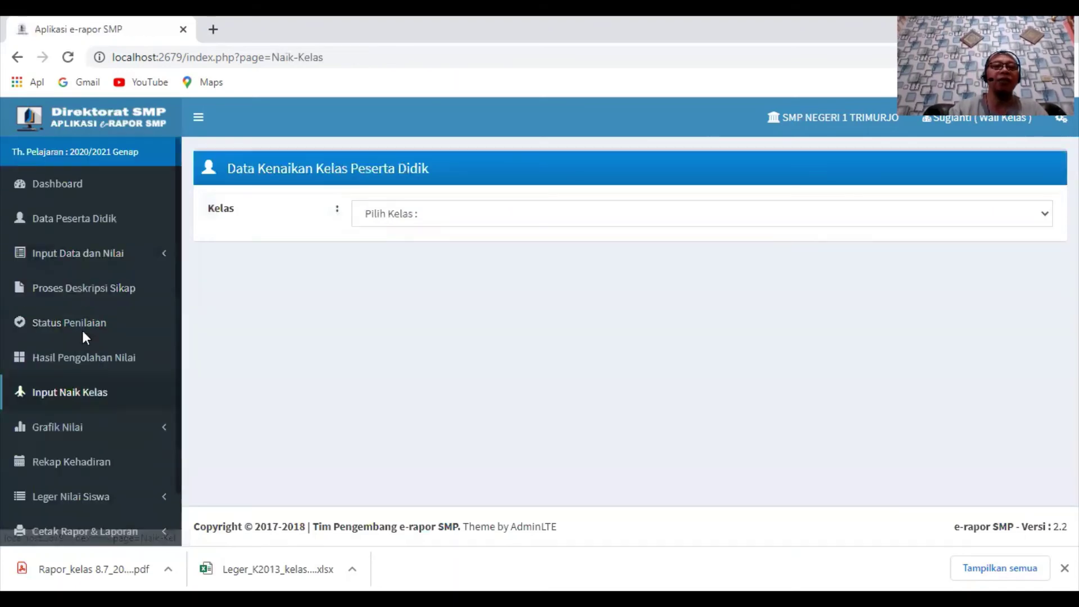
left_click(528, 214)
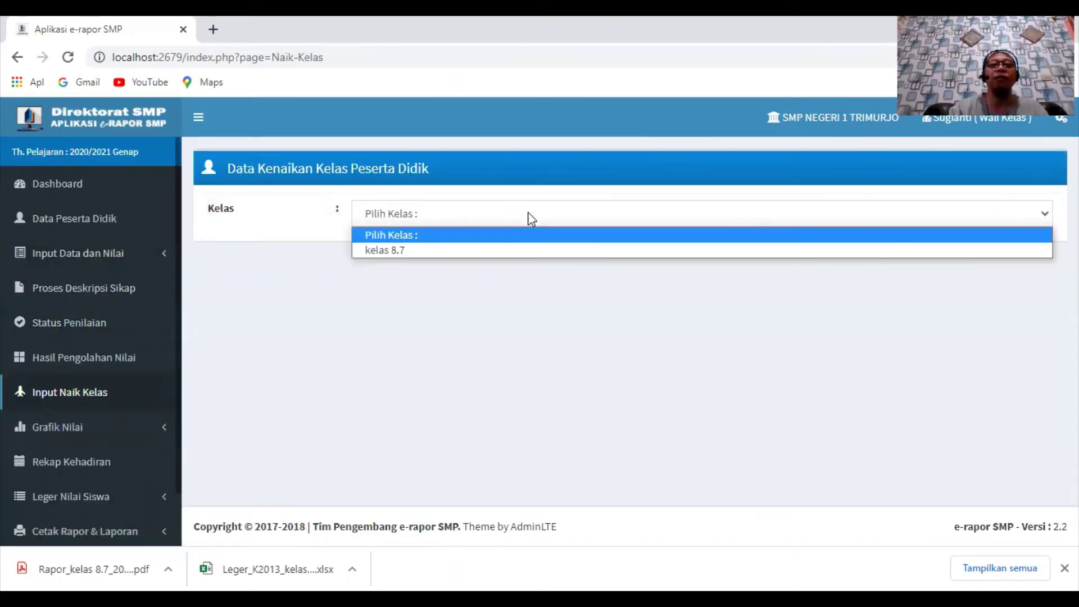
left_click(505, 250)
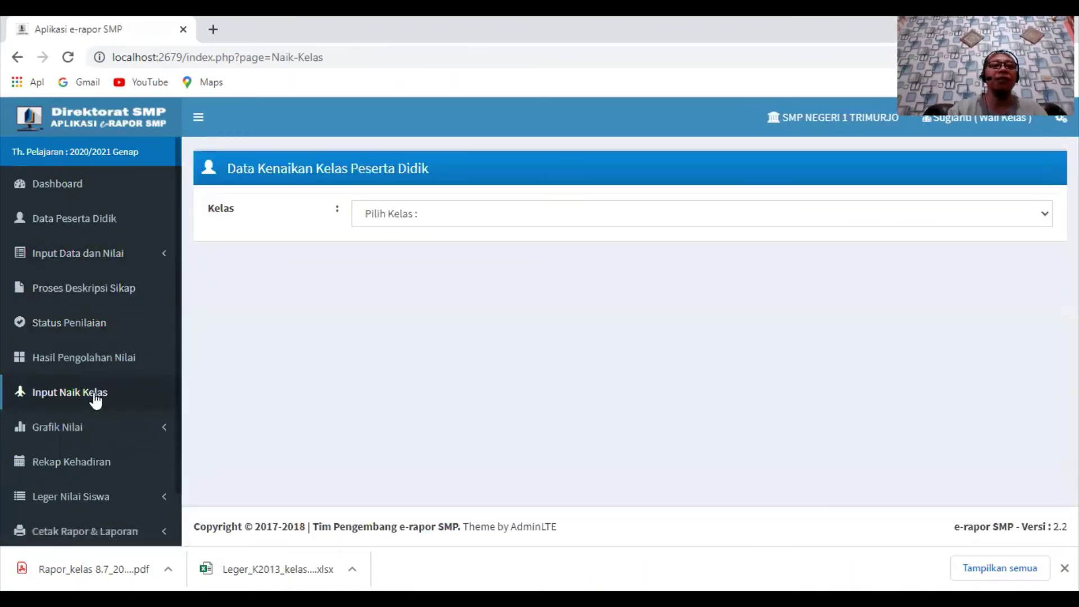
left_click(500, 219)
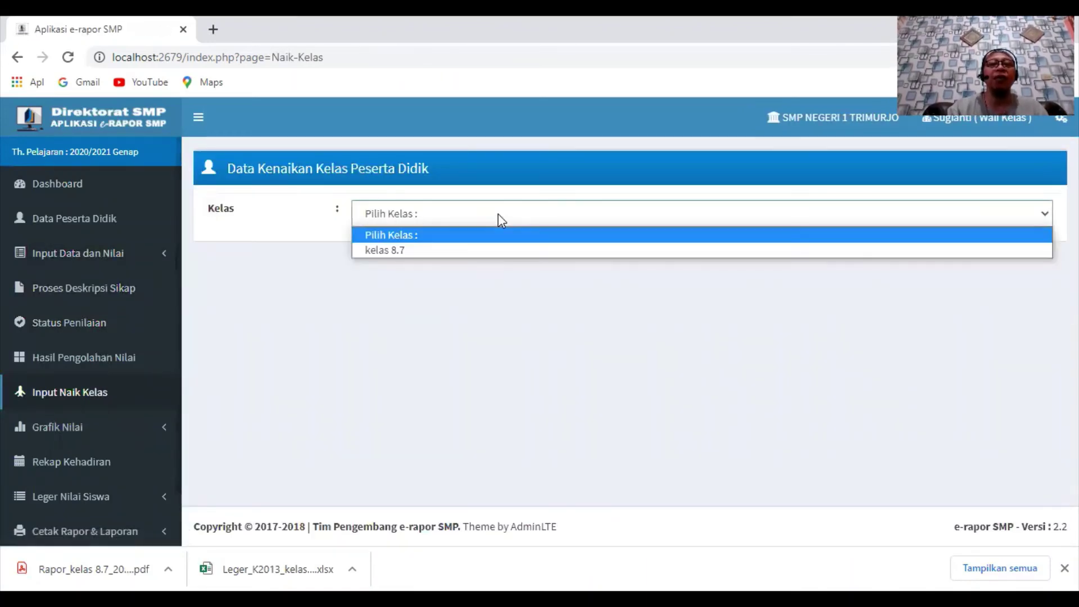
left_click(488, 250)
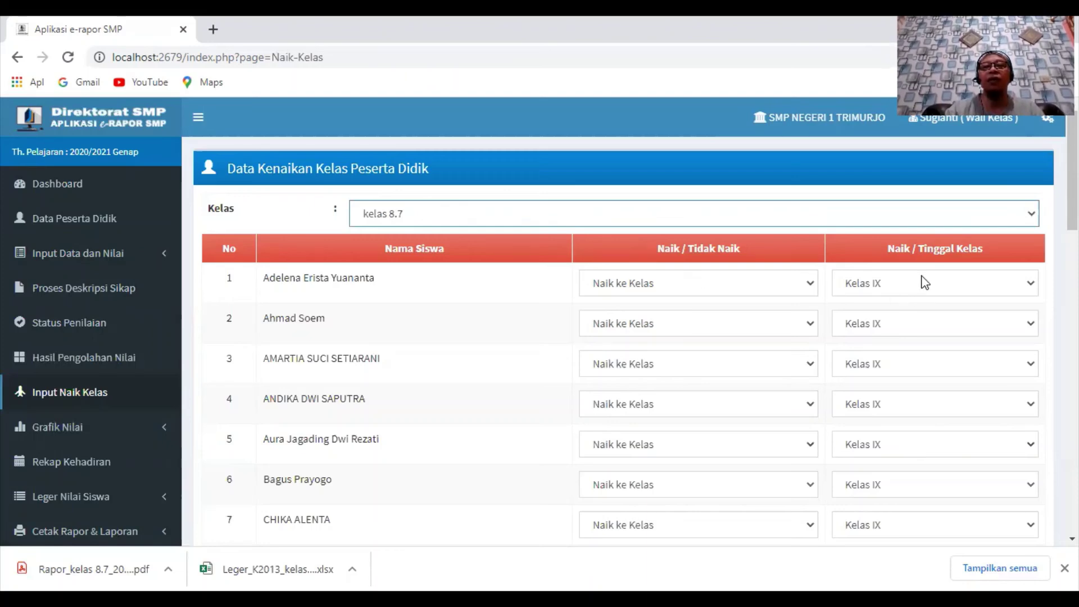
Step: Set the first student's promotion status to Tinggal di Kelas with Kelas VIII as the class
left_click(1032, 289)
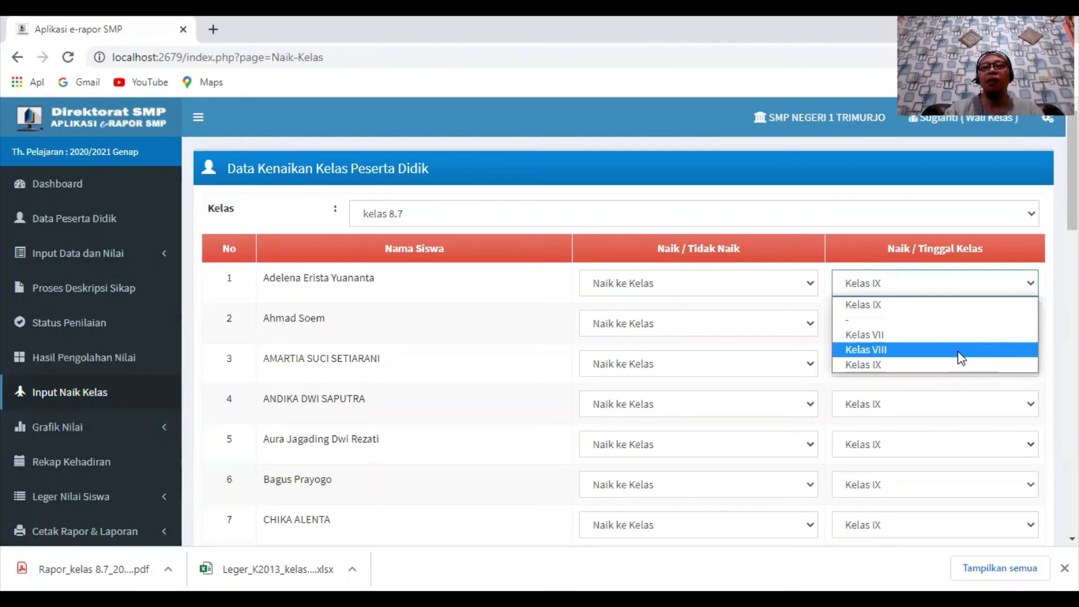
left_click(778, 292)
left_click(788, 288)
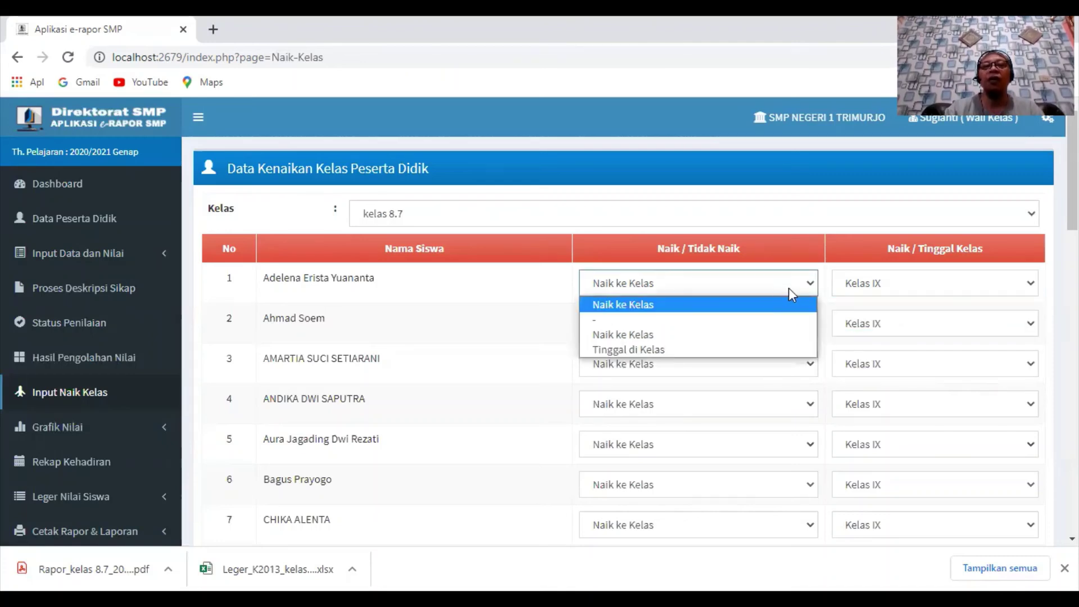
left_click(810, 283)
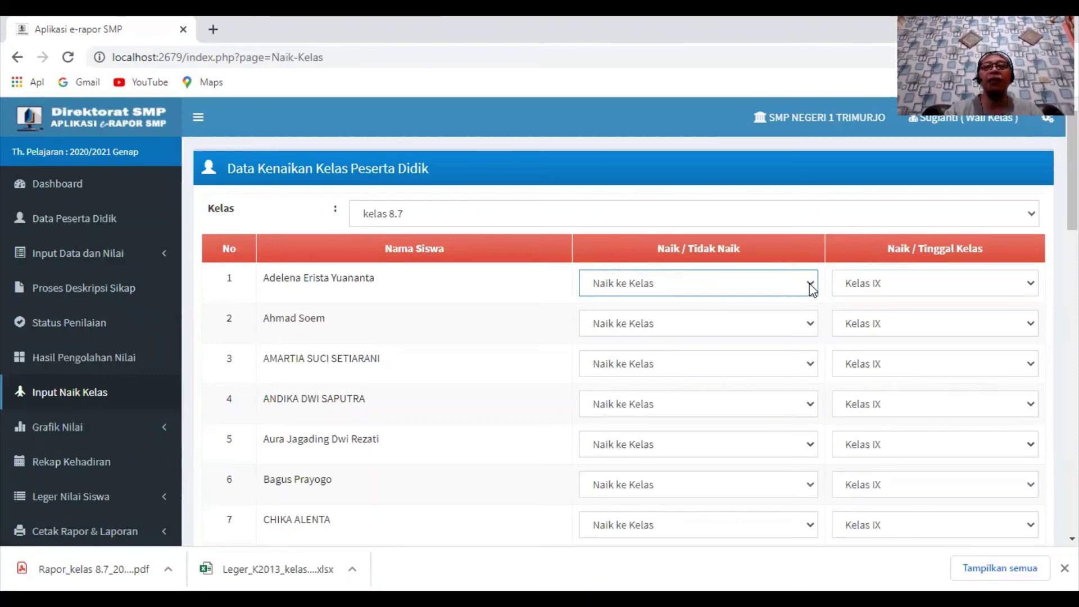
left_click(811, 289)
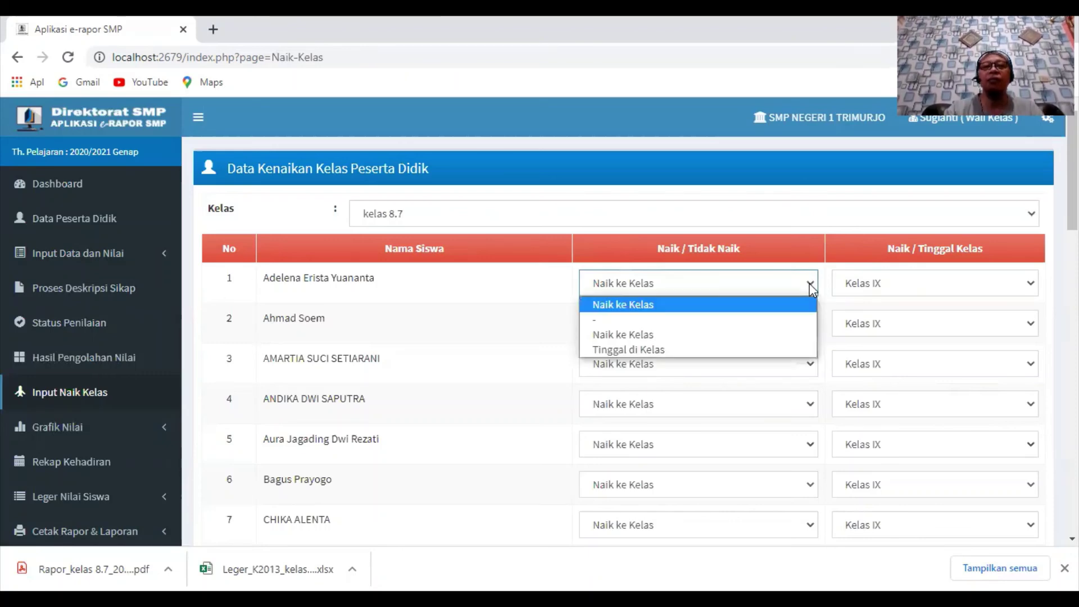
left_click(745, 352)
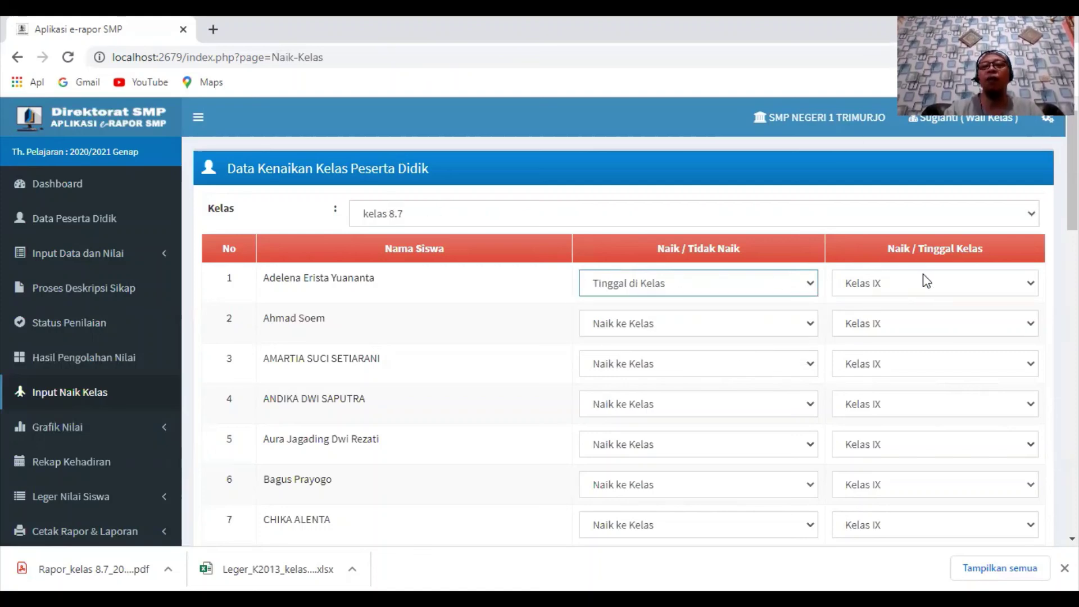
left_click(1030, 288)
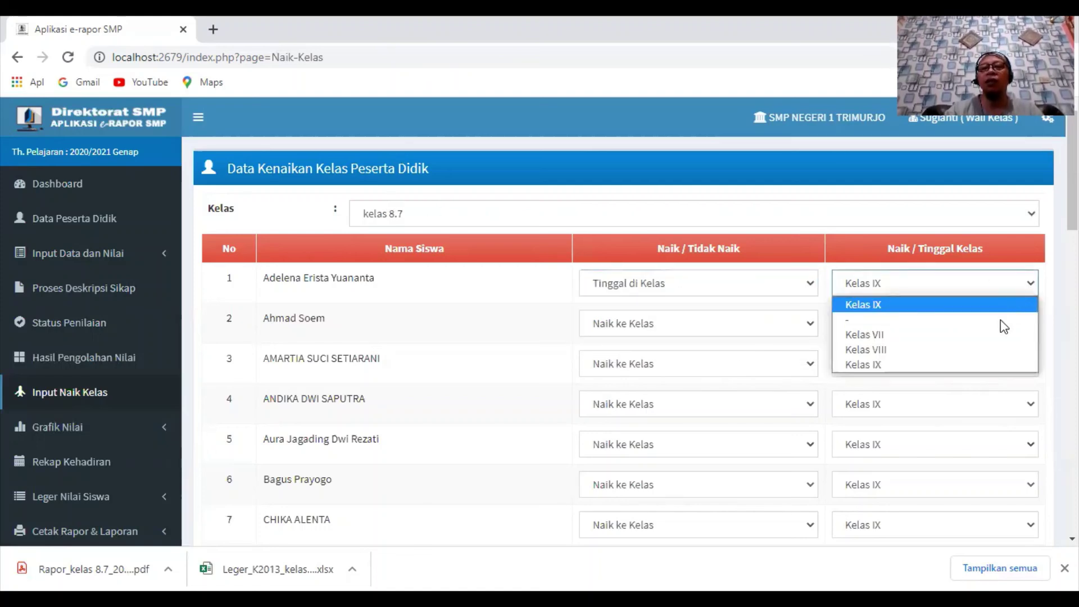
left_click(984, 352)
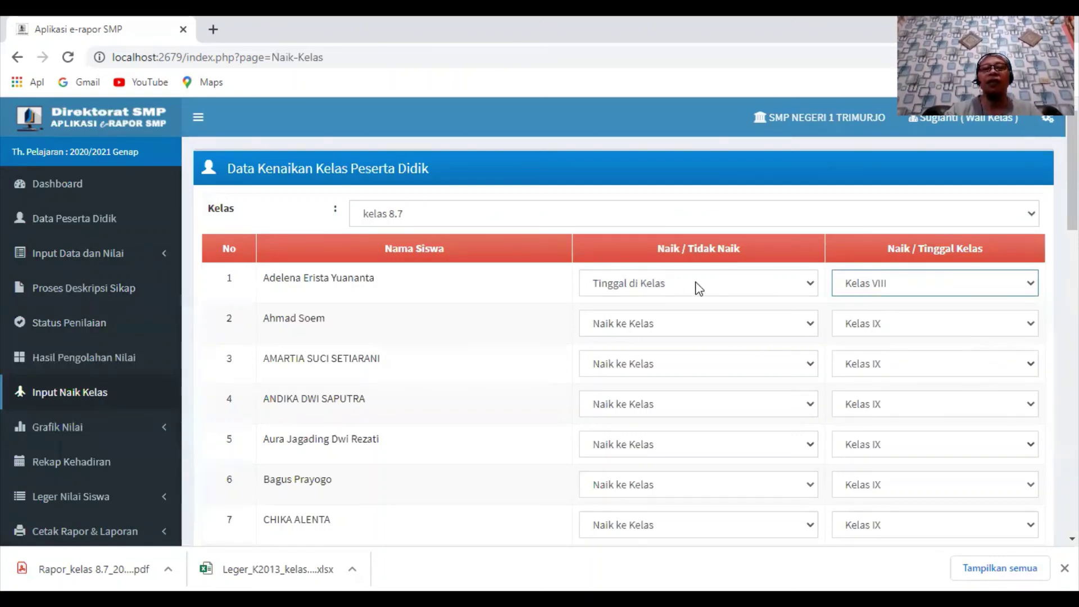